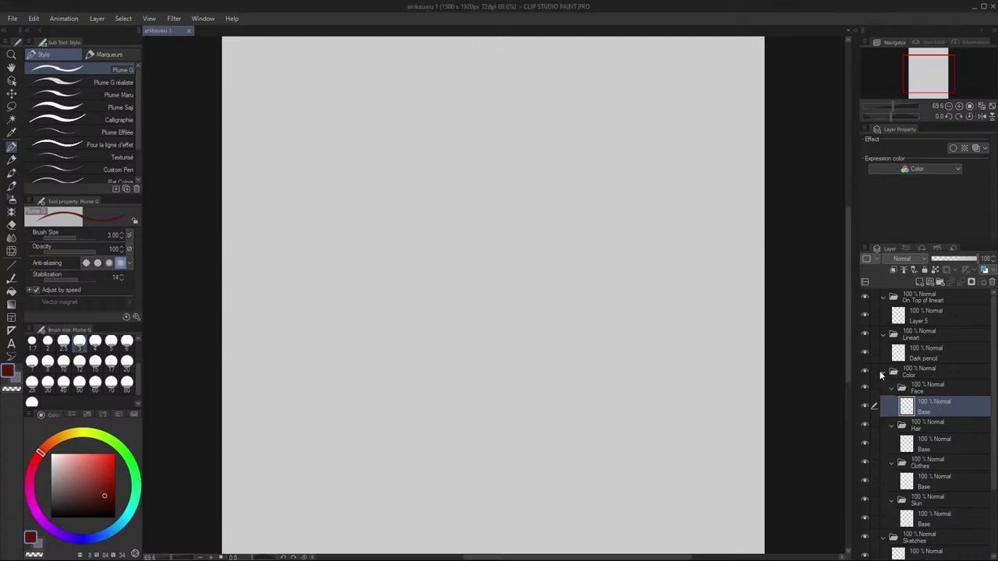
- Collapse the Color folder, select Layer 3 in the Sketches folder, and ready the Crayon de couleur pencil with a darker red
left_click(884, 372)
left_click(921, 437)
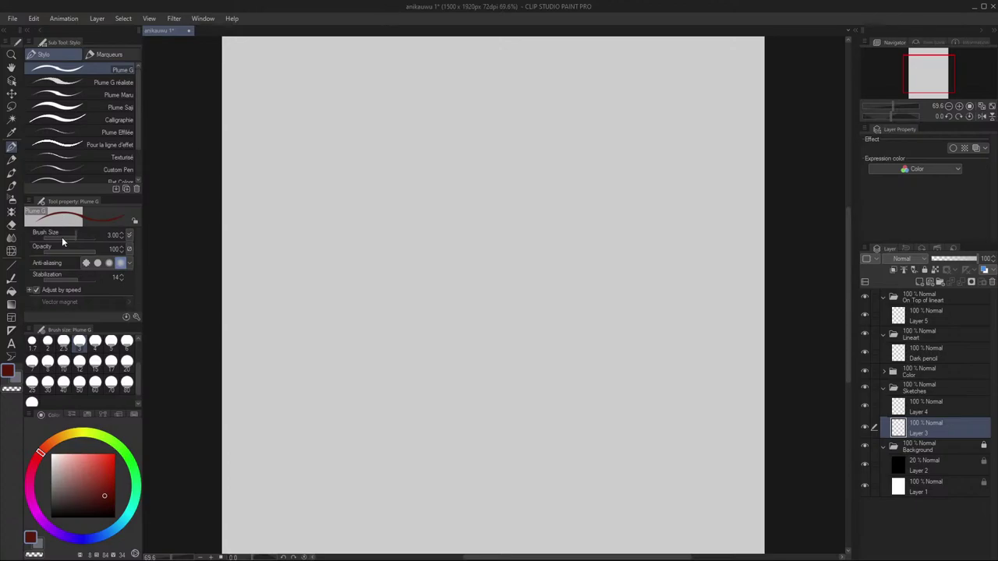
left_click(108, 508)
left_click_drag(109, 507, 117, 507)
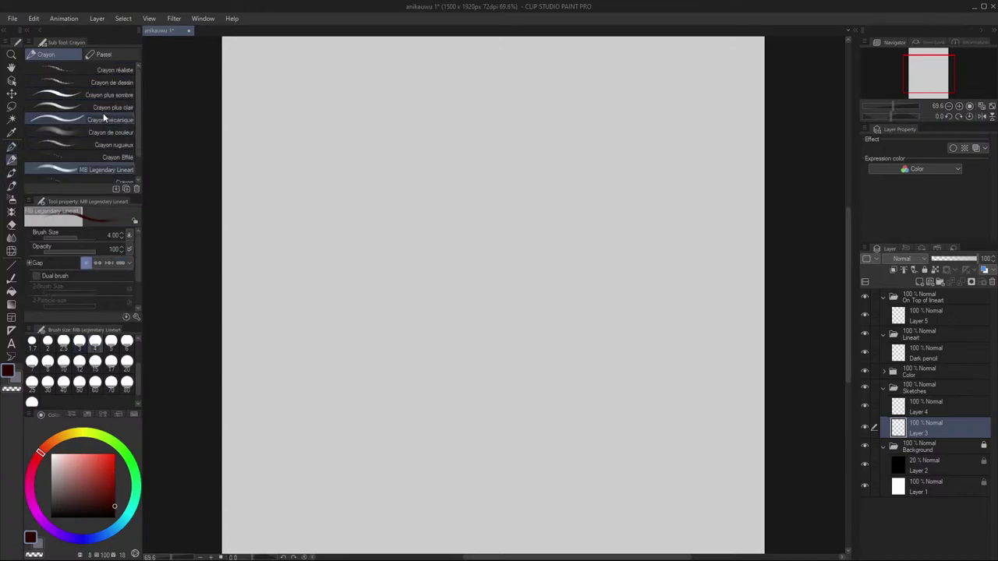
key("p")
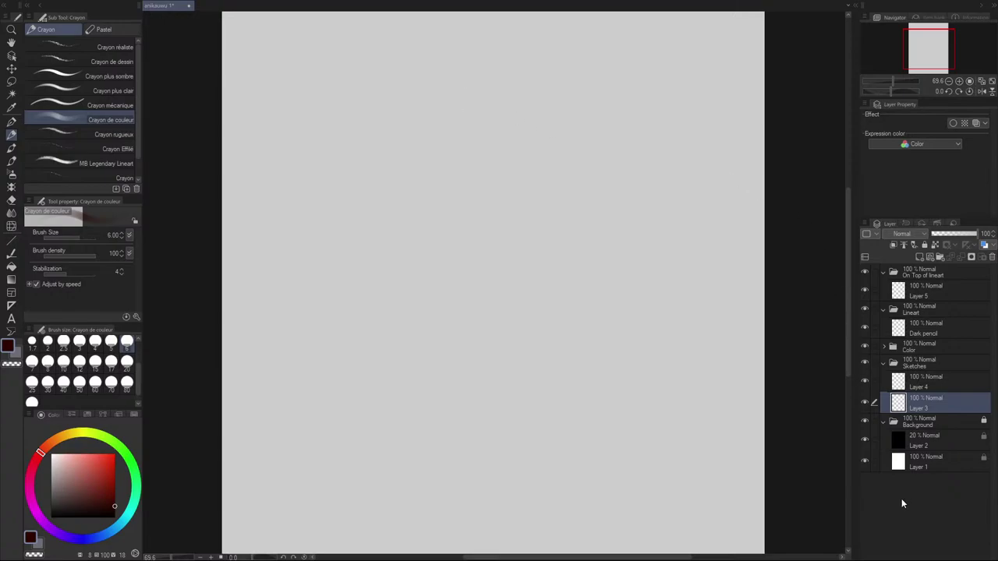
left_click_drag(463, 77, 451, 86)
key("ctrl+z")
left_click(982, 84)
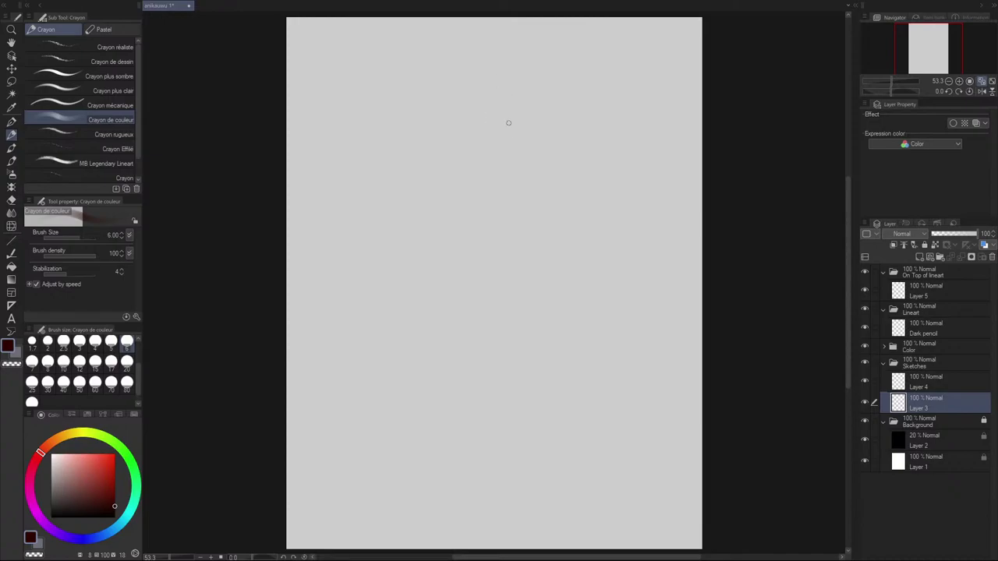
mouse_move(489, 115)
left_mouse_down()
mouse_move(517, 111)
mouse_move(503, 91)
mouse_move(490, 137)
mouse_move(509, 94)
mouse_move(522, 115)
mouse_move(496, 97)
mouse_move(487, 156)
mouse_move(530, 97)
mouse_move(476, 159)
mouse_move(521, 98)
mouse_move(480, 100)
mouse_move(511, 167)
mouse_move(505, 94)
mouse_move(478, 134)
mouse_move(516, 93)
mouse_move(508, 89)
mouse_move(494, 131)
left_mouse_up()
key("ctrl+z")
key("ctrl+z")
key("ctrl+z")
key("ctrl+z")
key("ctrl+z")
key("ctrl+z")
key("ctrl+z")
key("ctrl+z")
key("ctrl+z")
- Sketch the head as a circle in the upper middle of the canvas, with curved vertical and horizontal face guidelines
left_click_drag(503, 91, 492, 131)
mouse_move(501, 97)
left_mouse_down()
mouse_move(499, 151)
mouse_move(505, 94)
mouse_move(492, 135)
left_mouse_up()
key("ctrl+z")
key("ctrl+z")
key("ctrl+z")
mouse_move(511, 87)
left_mouse_down()
mouse_move(496, 106)
mouse_move(498, 149)
left_mouse_up()
key("ctrl+z")
mouse_move(511, 91)
left_mouse_down()
mouse_move(494, 141)
mouse_move(483, 124)
mouse_move(526, 123)
mouse_move(493, 111)
mouse_move(513, 113)
mouse_move(489, 115)
mouse_move(537, 130)
mouse_move(504, 115)
mouse_move(525, 126)
left_mouse_up()
key("ctrl+z")
key("ctrl+z")
key("ctrl+z")
key("ctrl+z")
mouse_move(494, 112)
left_mouse_down()
mouse_move(482, 114)
mouse_move(525, 121)
left_mouse_up()
- Sketch a short neck and a slightly tilted shoulder line below the head, with a slope at the left shoulder
mouse_move(493, 146)
left_mouse_down()
mouse_move(504, 170)
mouse_move(503, 151)
mouse_move(540, 164)
left_mouse_up()
key("ctrl+z")
key("ctrl+z")
left_click_drag(465, 169, 538, 165)
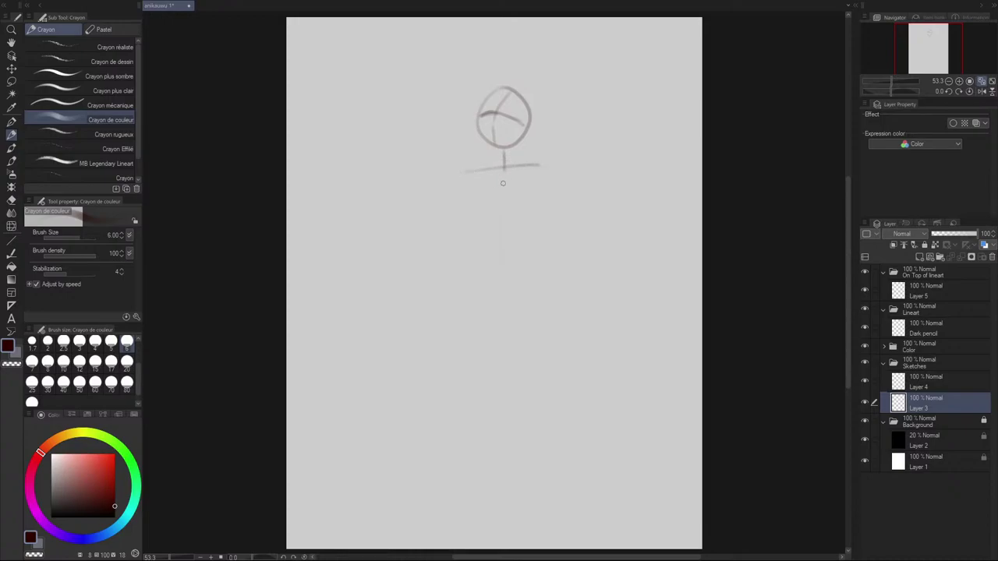
left_click_drag(493, 162, 461, 192)
left_click_drag(493, 163, 465, 183)
key("ctrl+z")
key("ctrl+z")
mouse_move(512, 86)
left_mouse_down()
mouse_move(495, 122)
mouse_move(502, 94)
mouse_move(496, 106)
mouse_move(509, 90)
mouse_move(493, 147)
left_mouse_up()
key("ctrl+z")
- Draw a gently curved spine line running down from the middle of the shoulder line
left_click_drag(499, 167, 489, 208)
left_click_drag(499, 169, 485, 223)
key("ctrl+z")
key("ctrl+z")
key("ctrl+z")
mouse_move(500, 170)
left_mouse_down()
mouse_move(483, 221)
mouse_move(491, 215)
mouse_move(489, 273)
left_mouse_up()
key("ctrl+z")
left_click_drag(499, 170, 494, 278)
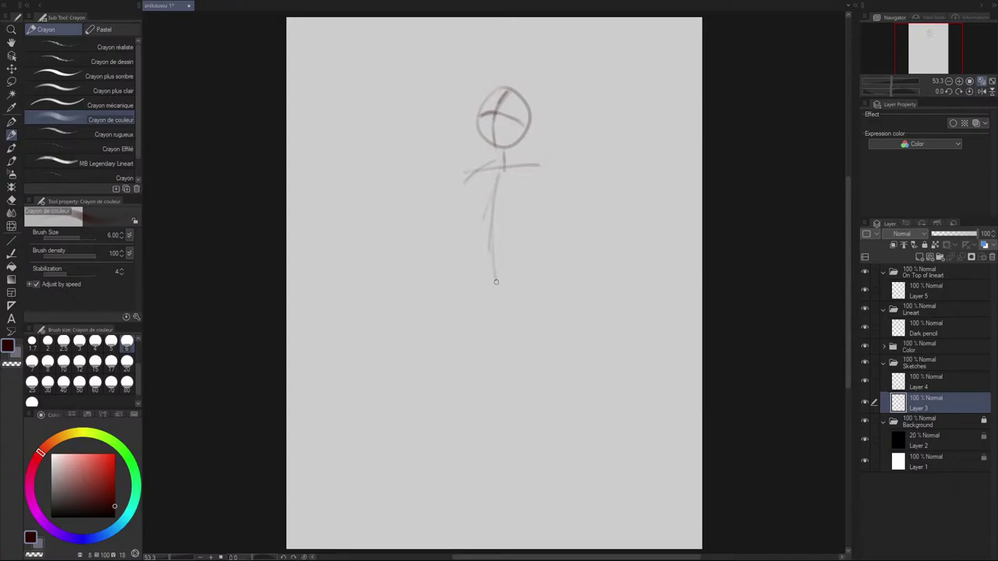
key("ctrl+z")
key("ctrl+z")
mouse_move(499, 180)
left_mouse_down()
mouse_move(487, 272)
mouse_move(499, 178)
mouse_move(495, 319)
mouse_move(492, 279)
left_mouse_up()
key("ctrl+z")
key("ctrl+z")
left_click_drag(468, 287, 537, 279)
key("ctrl+z")
key("ctrl+z")
key("ctrl+z")
- Redraw the shoulder line darker and extend it farther on the right side
left_click_drag(505, 164, 540, 164)
left_click_drag(526, 168, 557, 159)
key("ctrl+z")
key("ctrl+z")
left_click_drag(461, 175, 547, 164)
key("ctrl+z")
- Sketch the ribcage as a large oval around the spine, hanging from the shoulder line
mouse_move(465, 176)
left_mouse_down()
mouse_move(545, 162)
mouse_move(479, 319)
mouse_move(458, 195)
mouse_move(489, 165)
mouse_move(452, 238)
mouse_move(481, 279)
left_mouse_up()
mouse_move(456, 230)
left_mouse_down()
mouse_move(474, 273)
mouse_move(529, 262)
left_mouse_up()
key("ctrl+z")
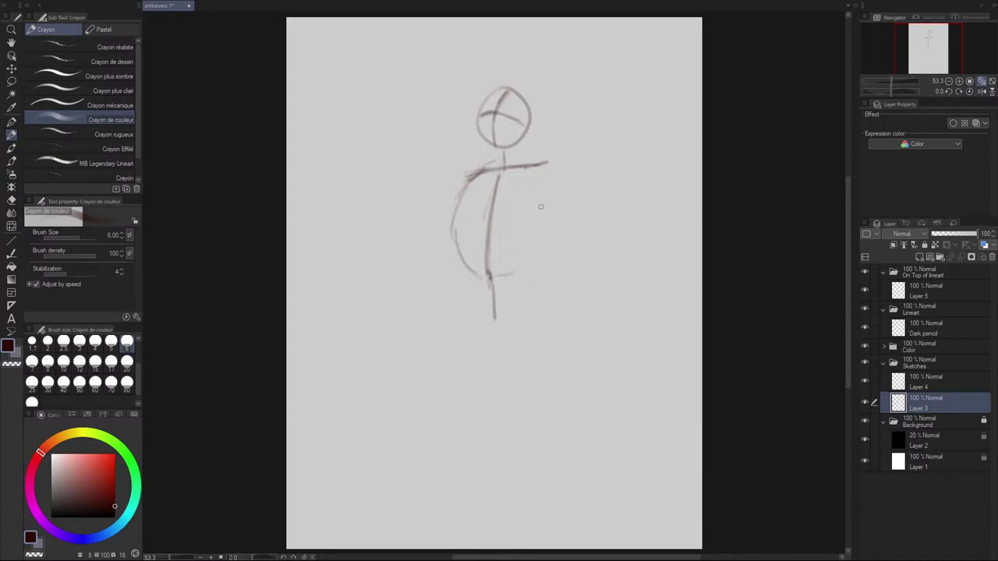
mouse_move(508, 163)
left_mouse_down()
mouse_move(538, 194)
mouse_move(540, 247)
mouse_move(526, 266)
mouse_move(543, 230)
mouse_move(536, 187)
mouse_move(516, 164)
mouse_move(509, 260)
mouse_move(498, 275)
mouse_move(536, 254)
left_mouse_up()
left_click_drag(465, 298, 485, 285)
key("ctrl+z")
- Refine and darken the left contour of the ribcage oval up to the base of the neck
left_click_drag(457, 202, 454, 234)
key("ctrl+z")
mouse_move(466, 189)
left_mouse_down()
mouse_move(458, 242)
mouse_move(468, 254)
left_mouse_up()
key("ctrl+z")
key("ctrl+z")
left_click_drag(455, 212, 475, 268)
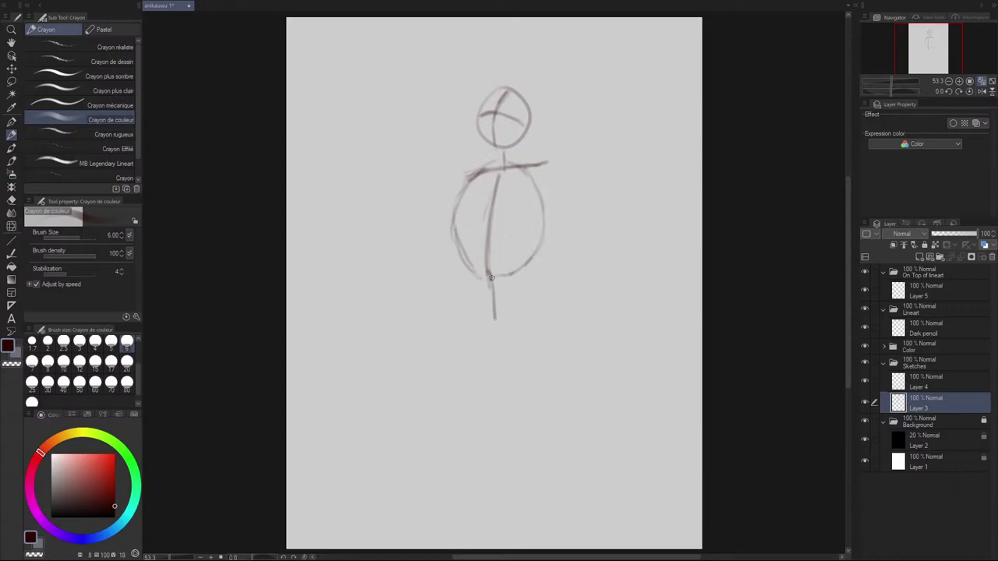
mouse_move(454, 215)
left_mouse_down()
mouse_move(487, 267)
mouse_move(456, 220)
mouse_move(456, 235)
mouse_move(490, 273)
left_mouse_up()
key("ctrl+z")
key("ctrl+z")
key("ctrl+z")
mouse_move(458, 222)
left_mouse_down()
mouse_move(471, 179)
mouse_move(504, 161)
left_mouse_up()
- Lighten the stray lower contours of the ribcage oval with the Doux eraser
key("e")
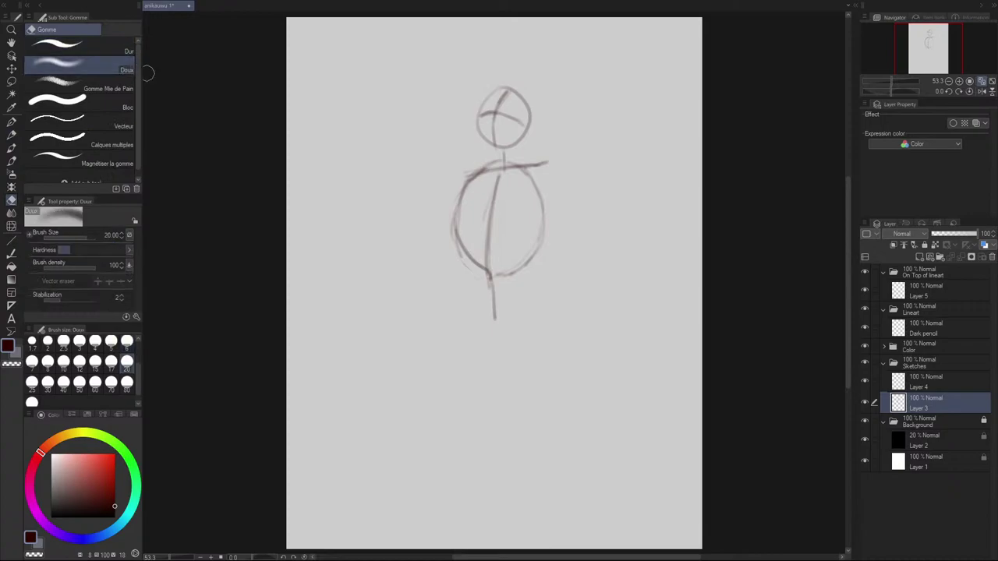
left_click_drag(463, 265, 457, 247)
mouse_move(494, 275)
left_mouse_down()
mouse_move(531, 257)
mouse_move(508, 267)
mouse_move(543, 219)
left_mouse_up()
- Draw the ribcage's lower edge as a dark arch between two points and strengthen its lower right side
key("p")
left_click(466, 252)
mouse_move(469, 249)
left_mouse_down()
mouse_move(497, 242)
mouse_move(519, 259)
mouse_move(461, 248)
mouse_move(456, 233)
mouse_move(474, 265)
mouse_move(470, 248)
mouse_move(527, 257)
mouse_move(503, 242)
mouse_move(475, 252)
mouse_move(459, 234)
mouse_move(475, 251)
mouse_move(479, 242)
mouse_move(507, 243)
mouse_move(527, 259)
mouse_move(549, 205)
left_mouse_up()
key("e")
key("p")
left_click_drag(538, 242, 549, 200)
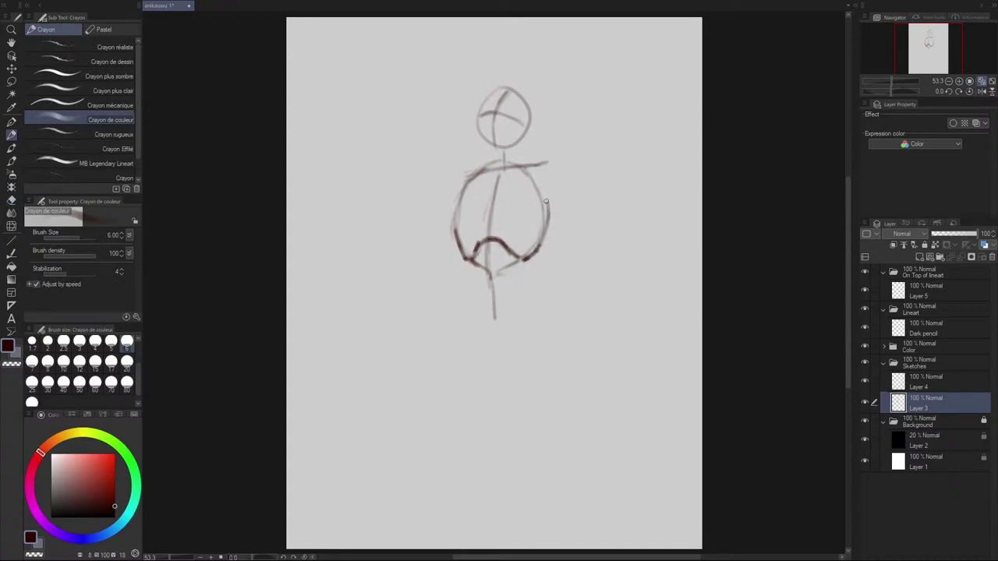
key("ctrl+z")
left_click_drag(532, 255, 546, 204)
- Sketch small circles for the shoulder joints at both ends of the shoulder line
mouse_move(543, 162)
left_mouse_down()
mouse_move(532, 162)
mouse_move(547, 162)
mouse_move(533, 158)
mouse_move(538, 179)
mouse_move(540, 156)
mouse_move(555, 162)
mouse_move(534, 177)
mouse_move(527, 161)
mouse_move(541, 180)
mouse_move(552, 158)
mouse_move(544, 181)
mouse_move(535, 162)
mouse_move(458, 190)
mouse_move(474, 164)
left_mouse_up()
key("ctrl+z")
key("ctrl+z")
key("ctrl+z")
key("ctrl+z")
key("ctrl+z")
key("ctrl+z")
key("ctrl+z")
key("ctrl+z")
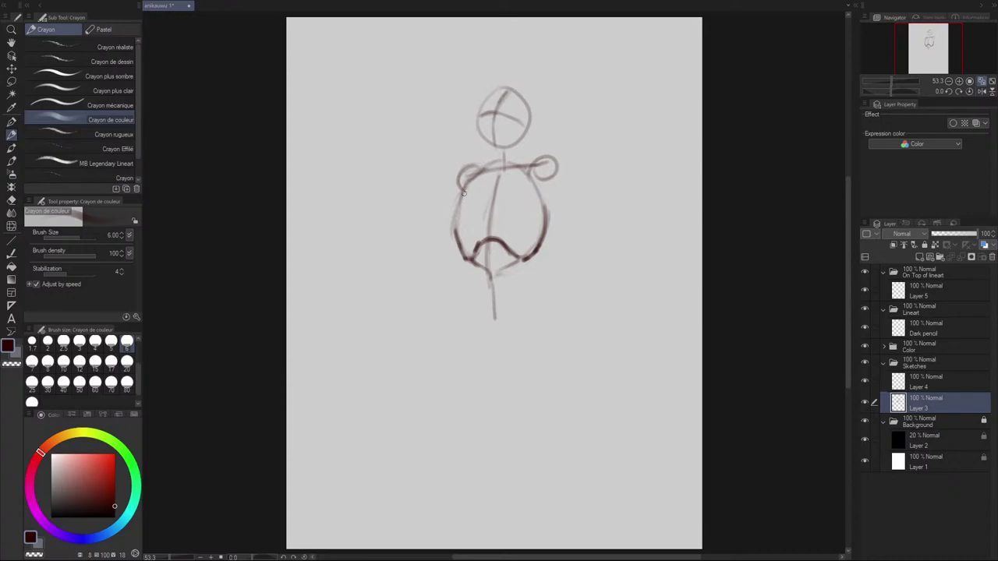
- Sketch the left arm with an elbow joint beside the ribcage and a forearm line angled down and outward
mouse_move(463, 193)
left_mouse_down()
mouse_move(449, 258)
mouse_move(465, 256)
mouse_move(393, 308)
left_mouse_up()
key("ctrl+z")
left_click_drag(446, 260, 404, 302)
- Sketch the raised right arm with an upper arm line, a small elbow circle, and a forearm bent back toward the head
mouse_move(560, 159)
left_mouse_down()
mouse_move(608, 143)
mouse_move(590, 144)
mouse_move(610, 134)
mouse_move(578, 145)
mouse_move(615, 130)
mouse_move(607, 138)
mouse_move(599, 119)
mouse_move(556, 103)
left_mouse_up()
key("ctrl+z")
key("ctrl+z")
key("ctrl+z")
key("ctrl+z")
key("ctrl+z")
key("ctrl+z")
mouse_move(611, 127)
left_mouse_down()
mouse_move(624, 121)
mouse_move(559, 99)
mouse_move(613, 118)
left_mouse_up()
key("ctrl+z")
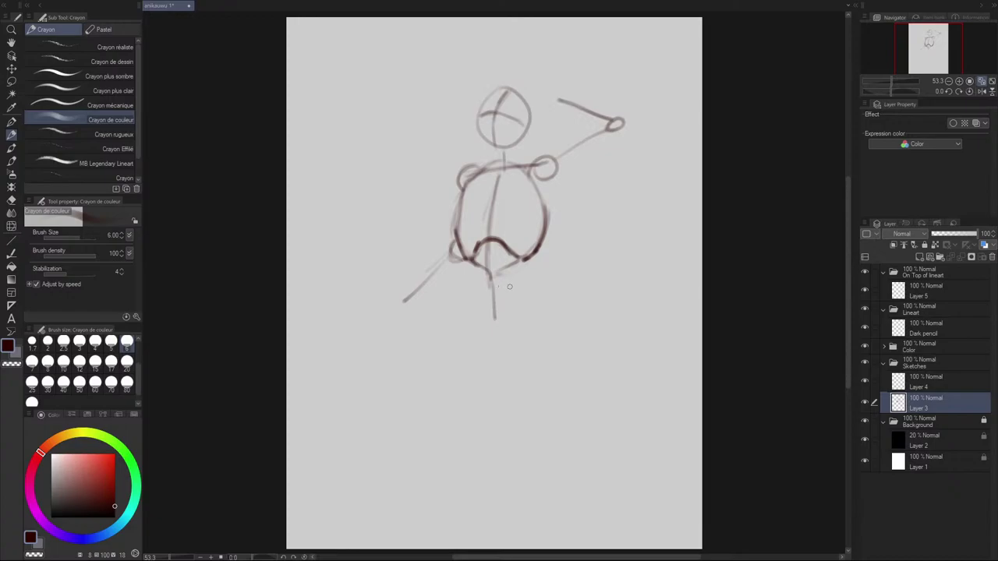
- Sketch the right waist line and an oval for the belly beneath the ribcage arch
left_click_drag(555, 183, 520, 293)
key("ctrl+z")
mouse_move(534, 257)
left_mouse_down()
mouse_move(520, 294)
mouse_move(507, 296)
mouse_move(519, 292)
left_mouse_up()
key("ctrl+z")
left_click_drag(475, 262, 463, 285)
mouse_move(478, 264)
left_mouse_down()
mouse_move(517, 257)
mouse_move(528, 281)
left_mouse_up()
mouse_move(512, 256)
left_mouse_down()
mouse_move(463, 279)
mouse_move(466, 293)
left_mouse_up()
left_click_drag(491, 255, 528, 281)
mouse_move(493, 296)
left_mouse_down()
mouse_move(475, 290)
mouse_move(476, 266)
left_mouse_up()
left_click_drag(463, 280, 470, 300)
left_click_drag(526, 286, 470, 276)
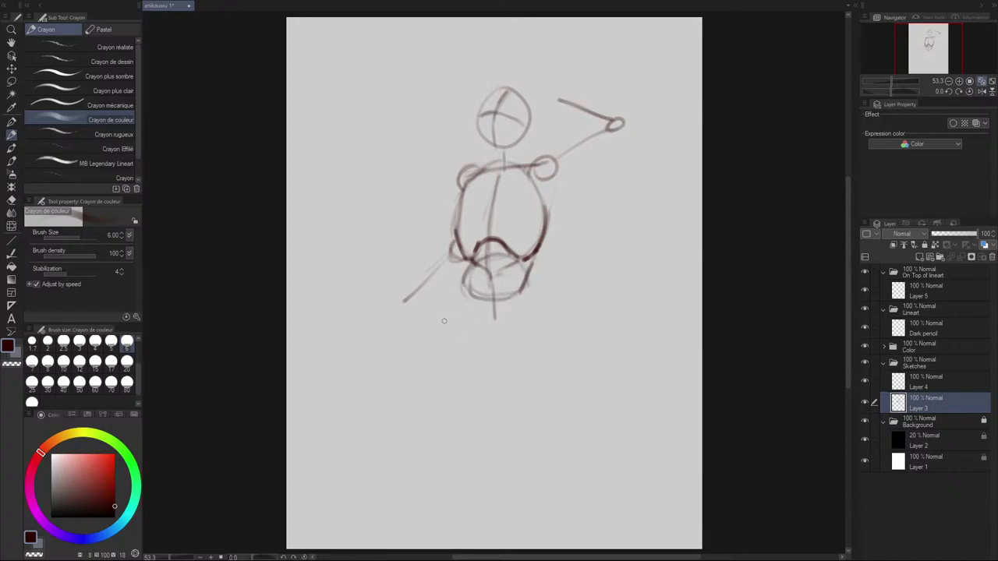
- Sketch flared hips below the belly with a faint closing curve, and reinforce the ribcage's left side
left_click_drag(466, 295, 438, 327)
mouse_move(465, 294)
left_mouse_down()
mouse_move(449, 326)
mouse_move(522, 335)
mouse_move(470, 326)
mouse_move(546, 324)
left_mouse_up()
left_click_drag(530, 292, 556, 318)
key("ctrl+z")
key("ctrl+z")
key("ctrl+z")
key("ctrl+z")
left_click_drag(527, 293, 555, 317)
left_click_drag(456, 226, 466, 182)
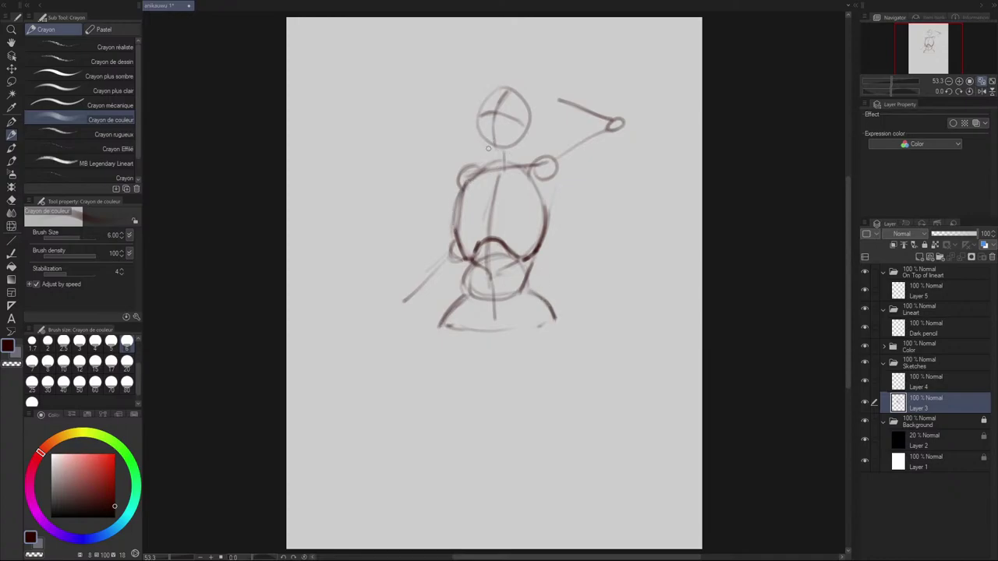
- Add a second, larger arc around the top and right side of the head
mouse_move(485, 99)
left_mouse_down()
mouse_move(515, 82)
mouse_move(481, 110)
mouse_move(515, 83)
mouse_move(527, 126)
left_mouse_up()
mouse_move(486, 89)
left_mouse_down()
mouse_move(531, 97)
mouse_move(535, 128)
left_mouse_up()
left_click_drag(526, 82, 535, 122)
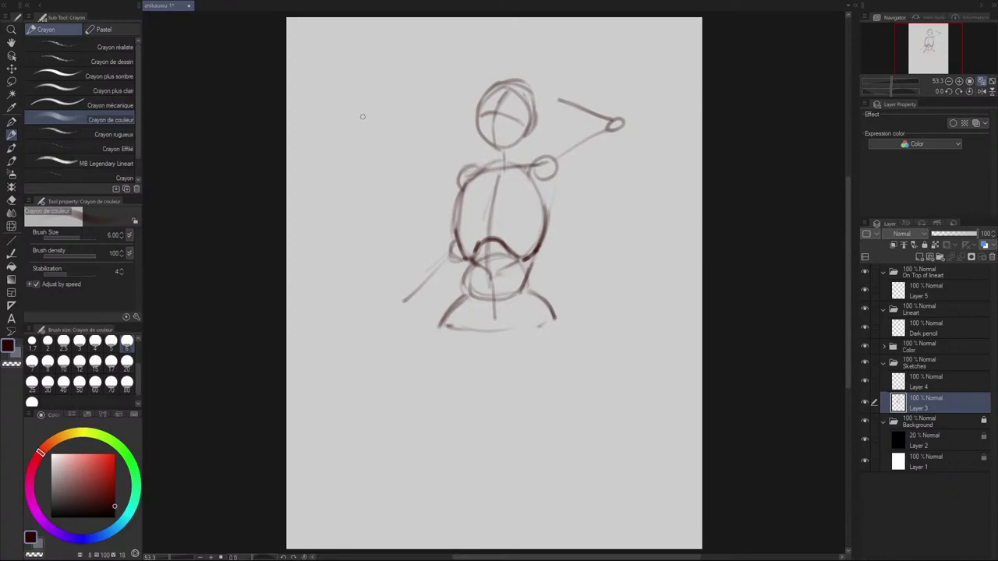
left_click_drag(411, 137, 550, 308)
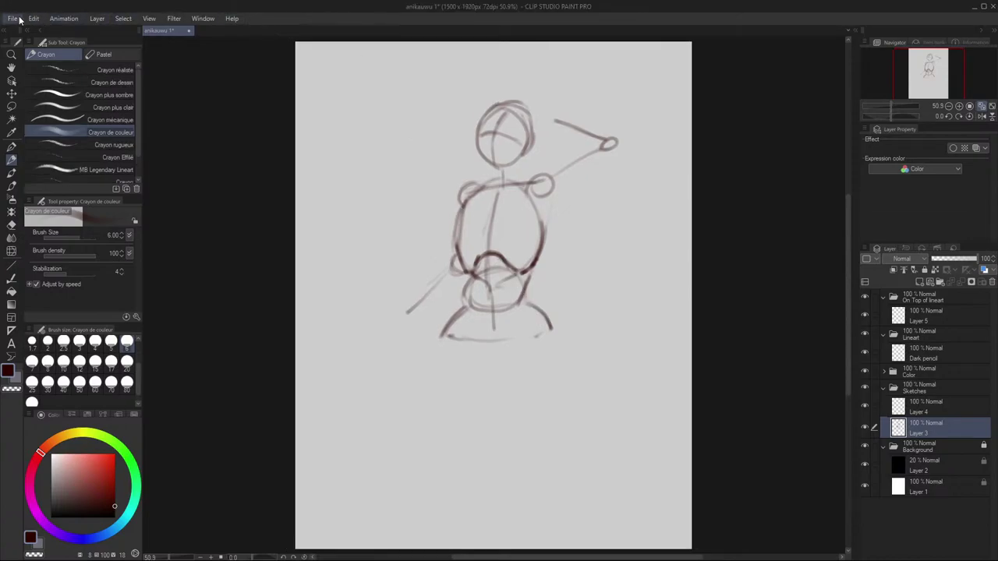
- Turn on timelapse recording for the document and hide the menu bar again
left_click(12, 18)
mouse_move(92, 207)
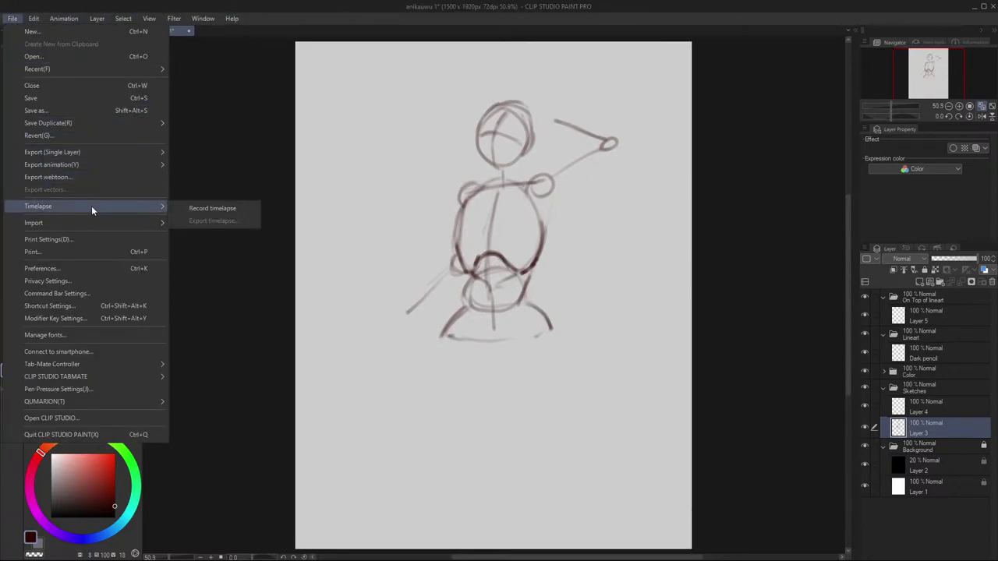
left_click(178, 209)
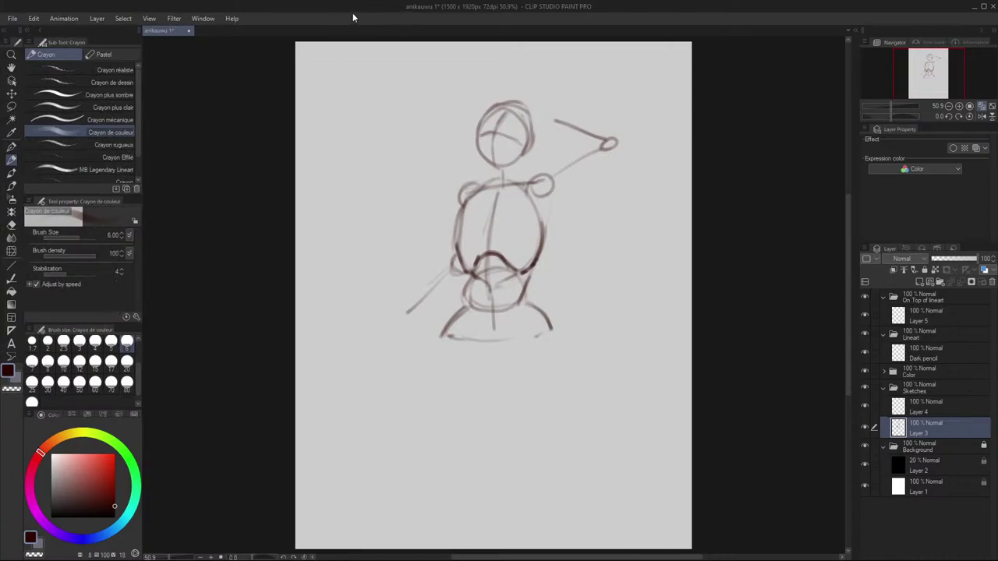
key("shift+Tab")
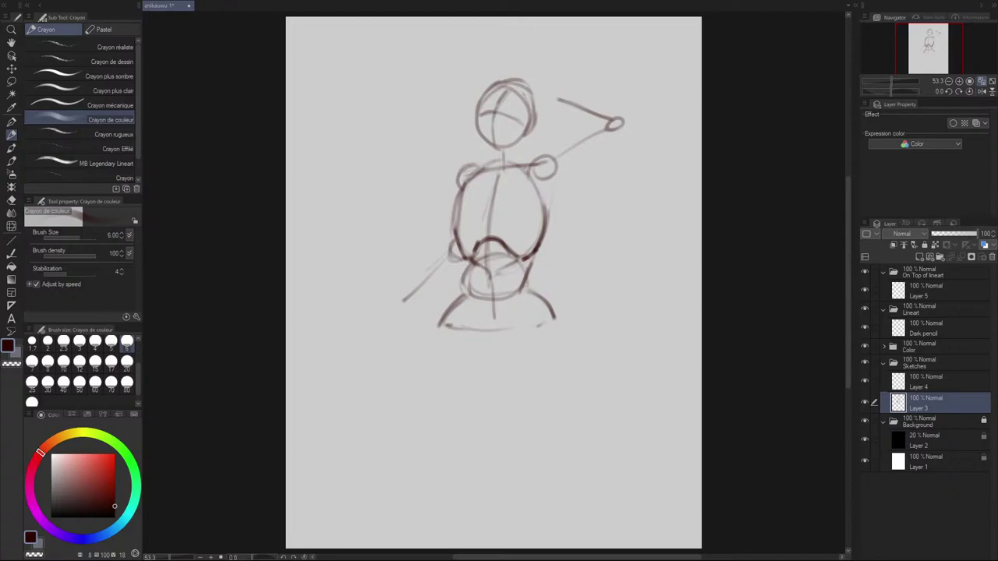
- Reinforce the right waist, extend the body's centre line down through the pelvis and start the pelvis's left edge
mouse_move(525, 288)
left_mouse_down()
mouse_move(542, 242)
mouse_move(525, 283)
left_mouse_up()
key("ctrl+z")
left_click_drag(526, 279, 534, 256)
left_click_drag(488, 266, 494, 337)
key("ctrl+z")
mouse_move(471, 289)
left_mouse_down()
mouse_move(465, 320)
mouse_move(466, 302)
left_mouse_up()
left_click_drag(530, 272, 520, 315)
key("ctrl+z")
left_click_drag(530, 281, 548, 328)
key("ctrl+z")
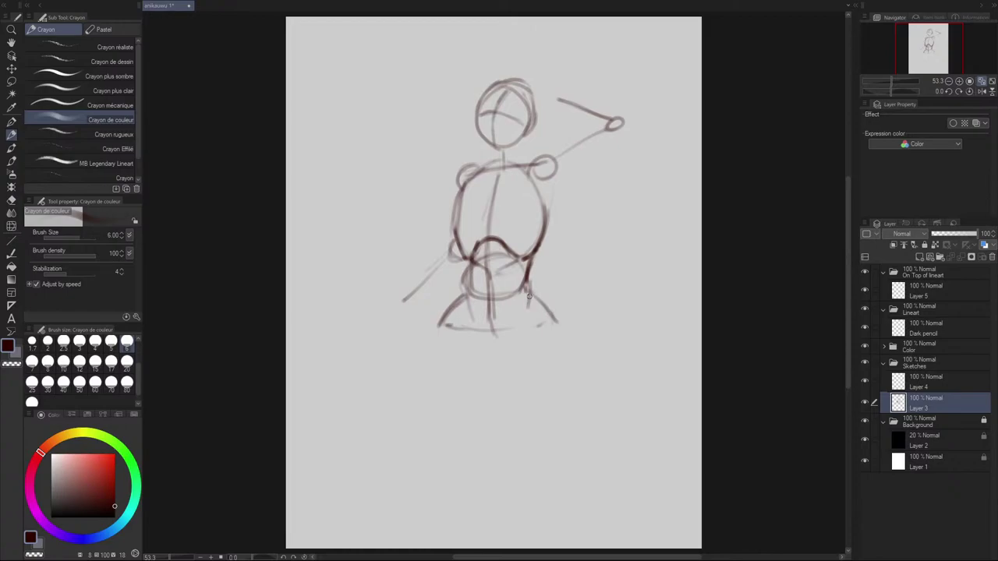
- Sketch both sides of the pelvis tapering toward the crotch, and add a small circle for the right hip joint
left_click_drag(527, 293, 503, 340)
key("ctrl+z")
key("ctrl+z")
left_click_drag(529, 298, 508, 339)
key("ctrl+z")
left_click_drag(530, 298, 504, 347)
mouse_move(465, 298)
left_mouse_down()
mouse_move(478, 341)
mouse_move(507, 356)
mouse_move(555, 330)
mouse_move(527, 309)
mouse_move(528, 336)
mouse_move(516, 345)
mouse_move(523, 316)
left_mouse_up()
key("ctrl+z")
left_click_drag(514, 329, 523, 317)
key("ctrl+z")
mouse_move(522, 333)
left_mouse_down()
mouse_move(540, 345)
mouse_move(534, 326)
mouse_move(553, 337)
mouse_move(548, 344)
left_mouse_up()
key("ctrl+z")
key("ctrl+z")
key("ctrl+z")
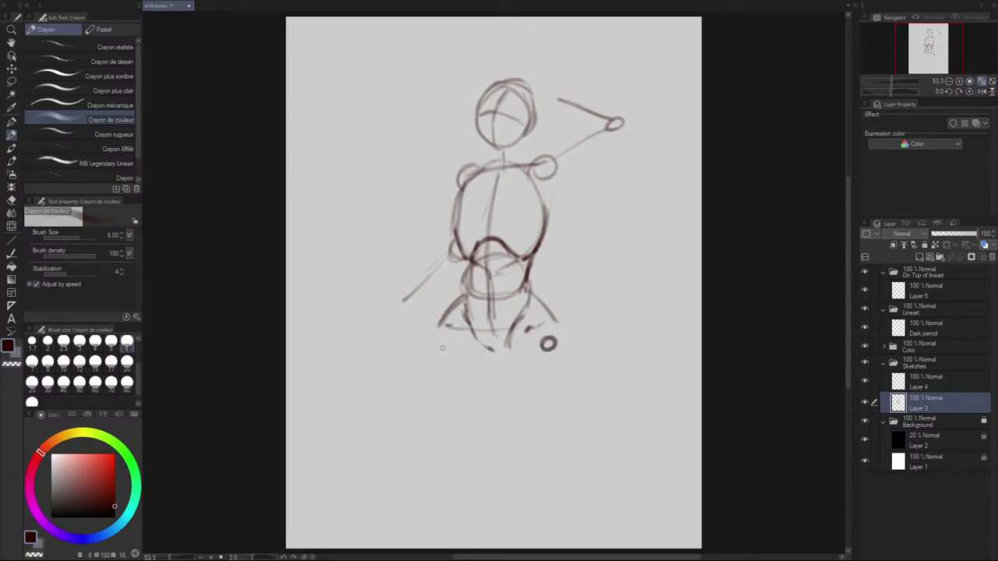
- Add the left hip joint, connect both joints to the pelvis with short lines, and draw the left hip's outer curve
mouse_move(441, 348)
left_mouse_down()
mouse_move(457, 352)
mouse_move(468, 336)
mouse_move(454, 344)
left_mouse_up()
left_click_drag(529, 330, 547, 344)
mouse_move(457, 340)
left_mouse_down()
mouse_move(447, 349)
mouse_move(470, 334)
left_mouse_up()
left_click_drag(479, 340, 497, 351)
left_click_drag(443, 323, 437, 328)
left_click_drag(430, 330, 416, 359)
left_click_drag(418, 357, 442, 311)
- Draw a slanted guide line down from each hip joint for the two thighs
left_click_drag(544, 348, 515, 414)
key("ctrl+z")
left_click_drag(544, 349, 495, 453)
left_click_drag(449, 355, 436, 439)
key("ctrl+z")
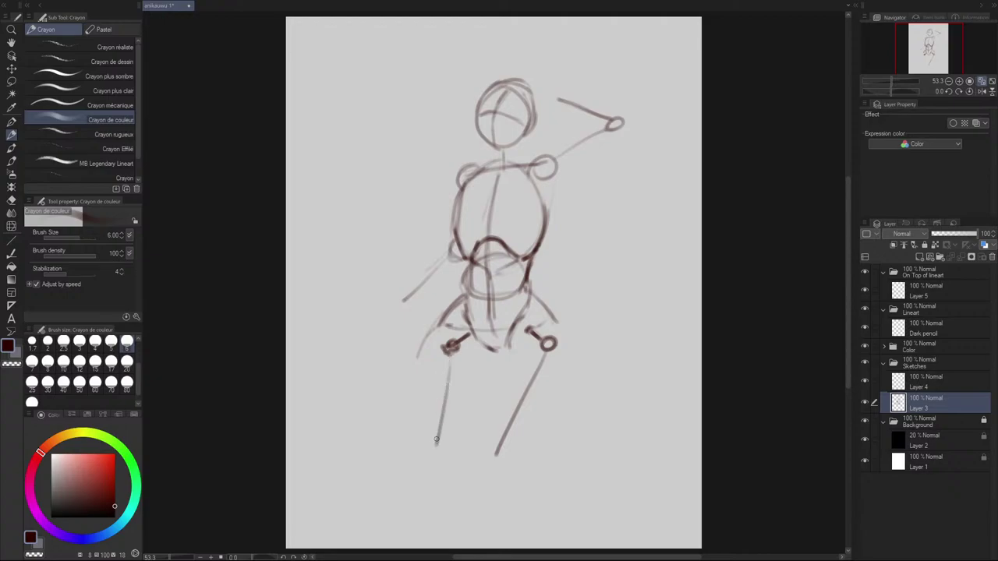
- Select the whole figure sketch with a rectangular selection and scale it up to 117%
key("m")
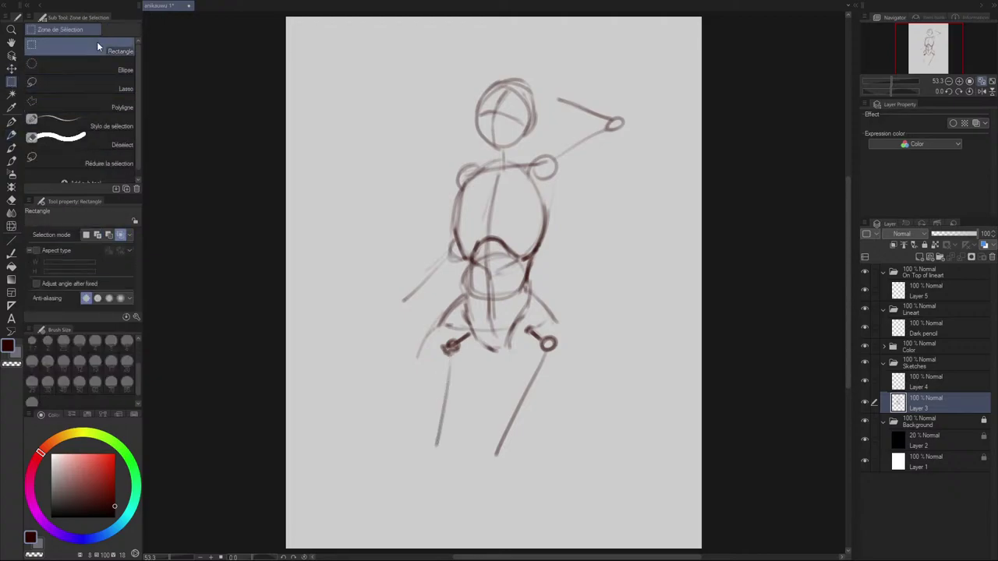
scroll(97, 42, "down", 1)
scroll(381, 206, "down", 1)
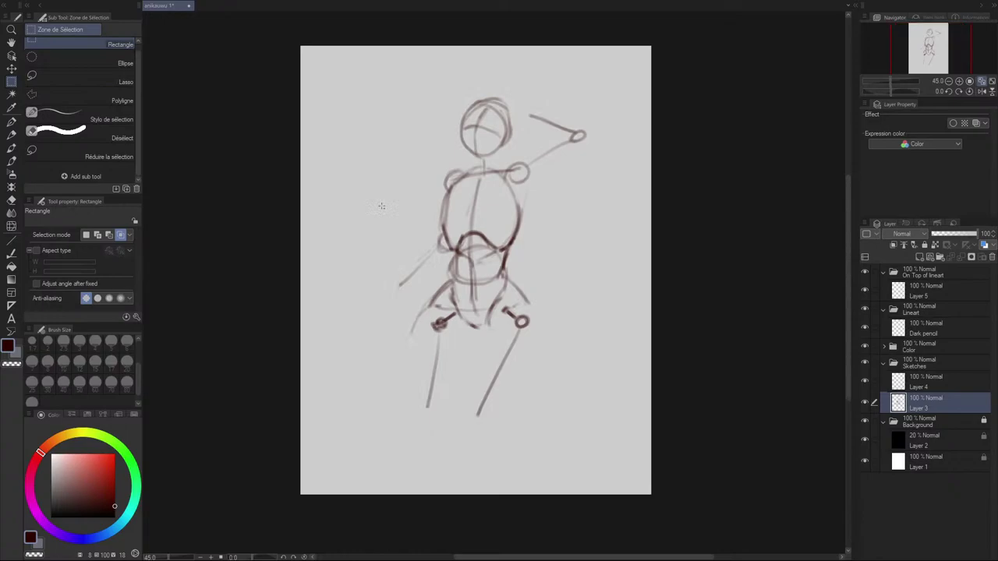
mouse_move(343, 79)
left_mouse_down()
mouse_move(595, 346)
mouse_move(619, 460)
mouse_move(663, 523)
left_mouse_up()
left_click(521, 476)
mouse_move(586, 279)
left_mouse_down()
mouse_move(575, 307)
mouse_move(556, 301)
mouse_move(558, 342)
mouse_move(547, 323)
left_mouse_up()
left_click(438, 557)
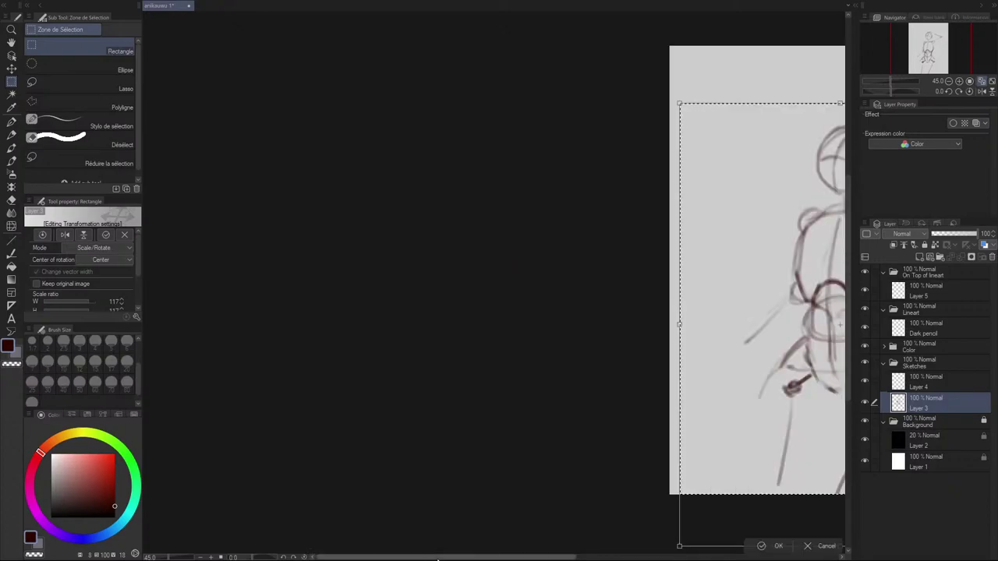
mouse_move(617, 392)
left_mouse_down()
mouse_move(646, 310)
mouse_move(429, 314)
left_mouse_up()
left_click(763, 546)
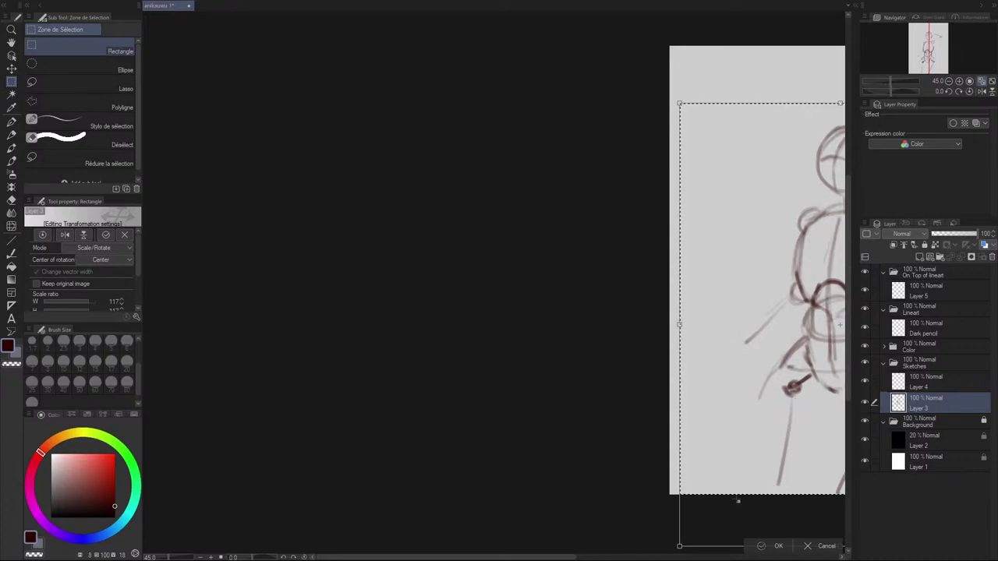
left_click(656, 546)
key("space")
left_click_drag(675, 301, 297, 297)
scroll(457, 309, "up", 1)
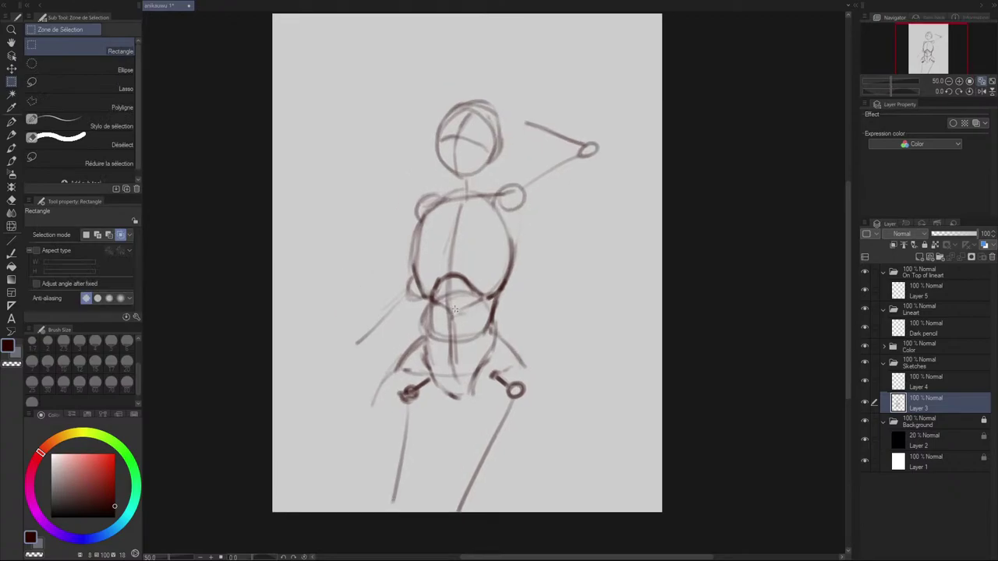
- Turn the construction sketch blue with the layer color effect, and set up the color pencil at size 3 on Layer 4
left_click(984, 244)
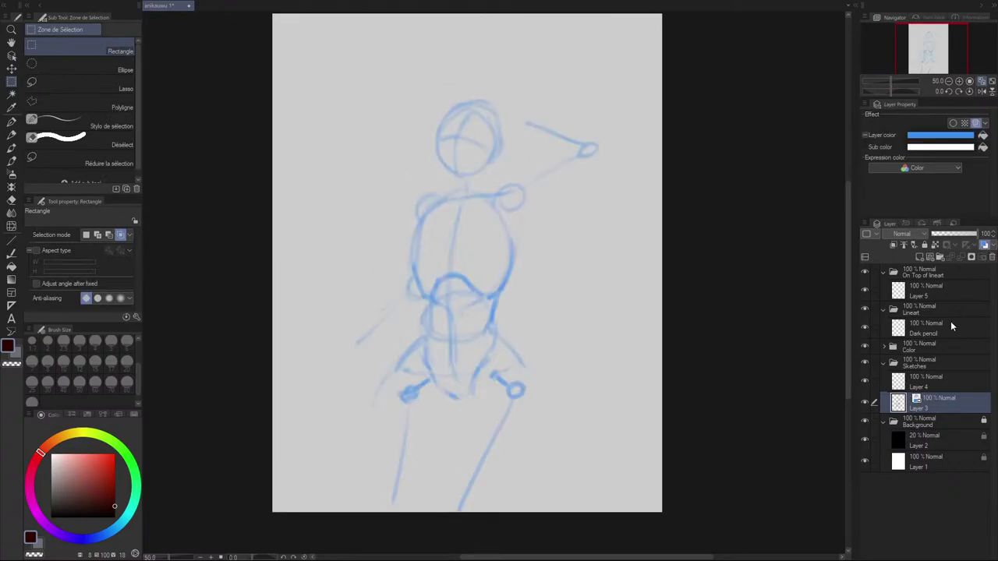
left_click(935, 383)
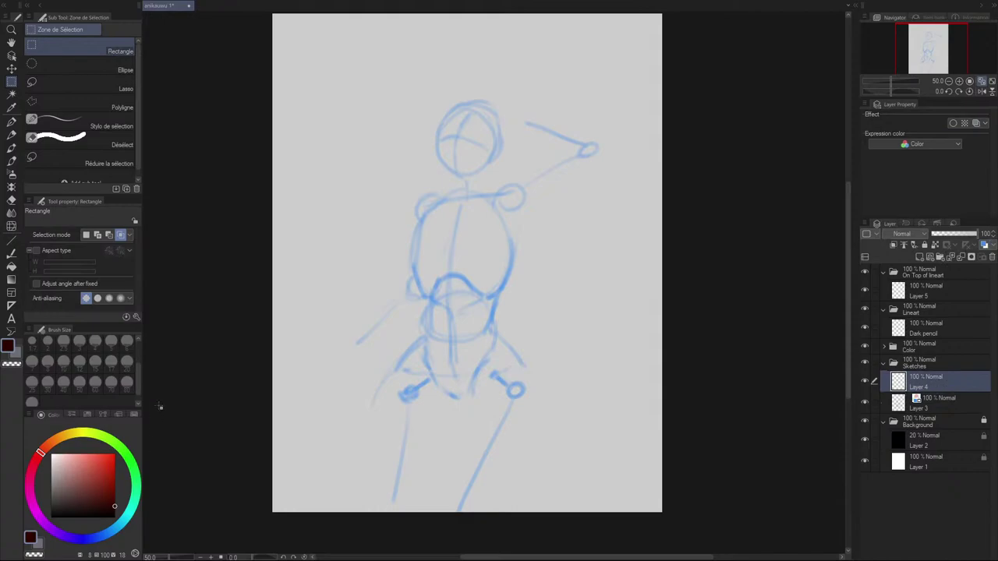
key("p")
left_click(84, 345)
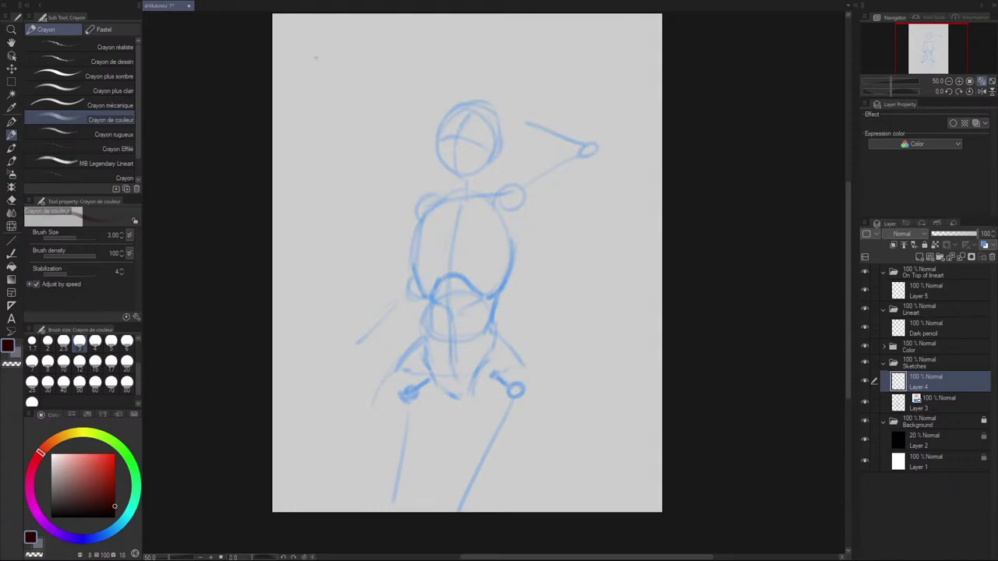
- Sketch the brow line, a short facial centre line and the jaw and chin outline over the blue head
scroll(373, 146, "up", 2)
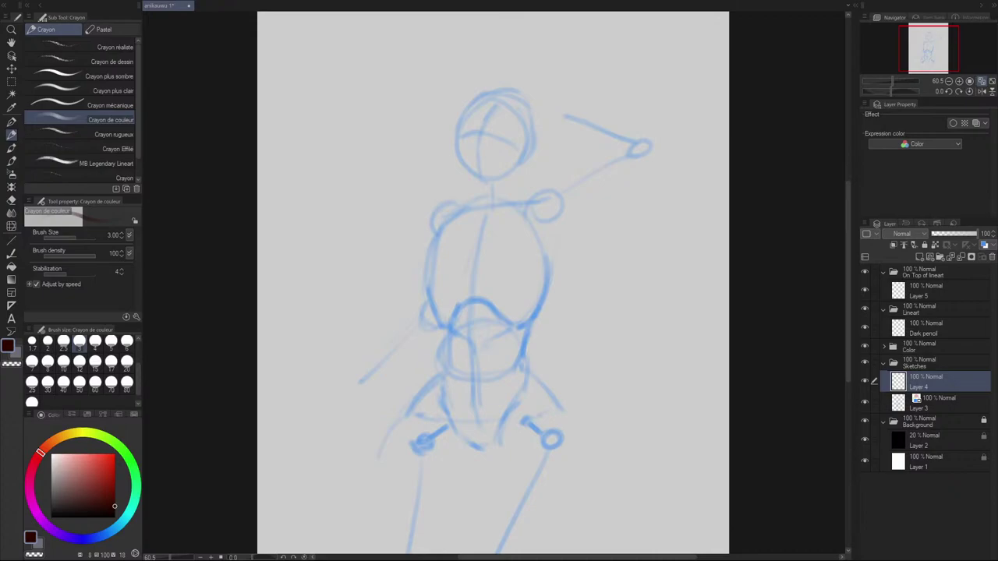
left_click_drag(479, 132, 488, 112)
key("ctrl+z")
left_click_drag(460, 127, 460, 150)
key("ctrl+z")
key("ctrl+z")
mouse_move(465, 131)
left_mouse_down()
mouse_move(507, 140)
mouse_move(467, 129)
mouse_move(477, 129)
mouse_move(478, 169)
left_mouse_up()
key("ctrl+z")
left_click_drag(476, 131, 471, 150)
mouse_move(460, 126)
left_mouse_down()
mouse_move(463, 164)
mouse_move(501, 180)
left_mouse_up()
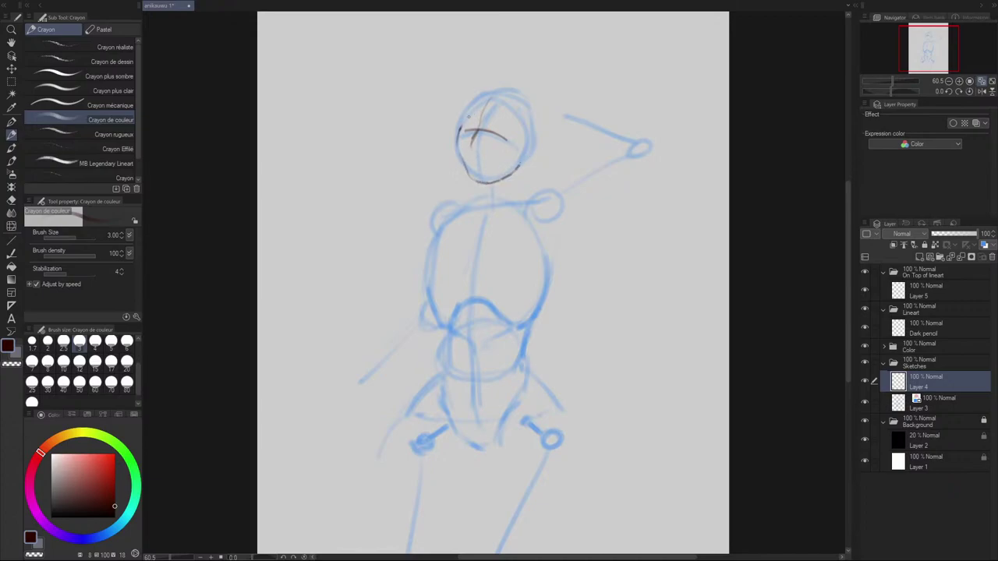
- Sketch the left side of the hairline from the temple up to the parting at the crown
mouse_move(460, 126)
left_mouse_down()
mouse_move(485, 94)
mouse_move(455, 125)
mouse_move(489, 91)
mouse_move(452, 132)
mouse_move(492, 97)
mouse_move(467, 116)
mouse_move(509, 115)
mouse_move(497, 107)
mouse_move(504, 84)
left_mouse_up()
key("ctrl+z")
key("ctrl+z")
key("ctrl+z")
key("ctrl+z")
left_click_drag(459, 123, 508, 83)
- Sketch the right side of the hairline from the parting down past the cheek to the jaw and neck
left_click_drag(490, 87, 522, 156)
key("ctrl+z")
key("ctrl+z")
key("ctrl+z")
key("ctrl+z")
key("ctrl+z")
left_click_drag(498, 87, 513, 184)
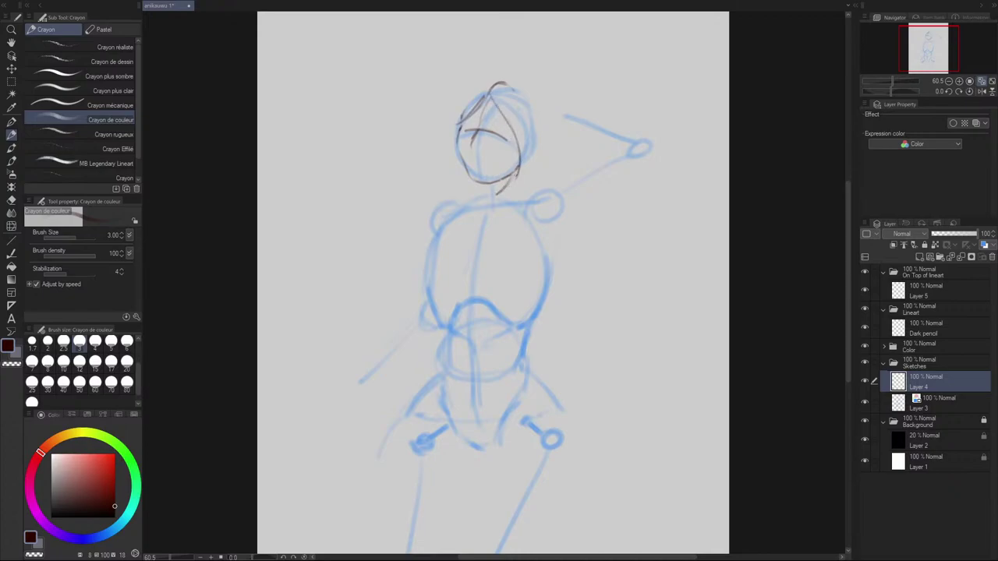
- Sketch the sides of the neck and both collarbones at its base
left_click_drag(484, 184, 479, 198)
mouse_move(517, 182)
left_mouse_down()
mouse_move(502, 213)
mouse_move(518, 195)
mouse_move(539, 207)
mouse_move(497, 221)
mouse_move(536, 210)
left_mouse_up()
key("ctrl+z")
key("ctrl+z")
key("ctrl+z")
key("ctrl+z")
mouse_move(531, 212)
left_mouse_down()
mouse_move(460, 211)
mouse_move(482, 214)
mouse_move(477, 227)
mouse_move(456, 212)
left_mouse_up()
key("ctrl+z")
key("ctrl+z")
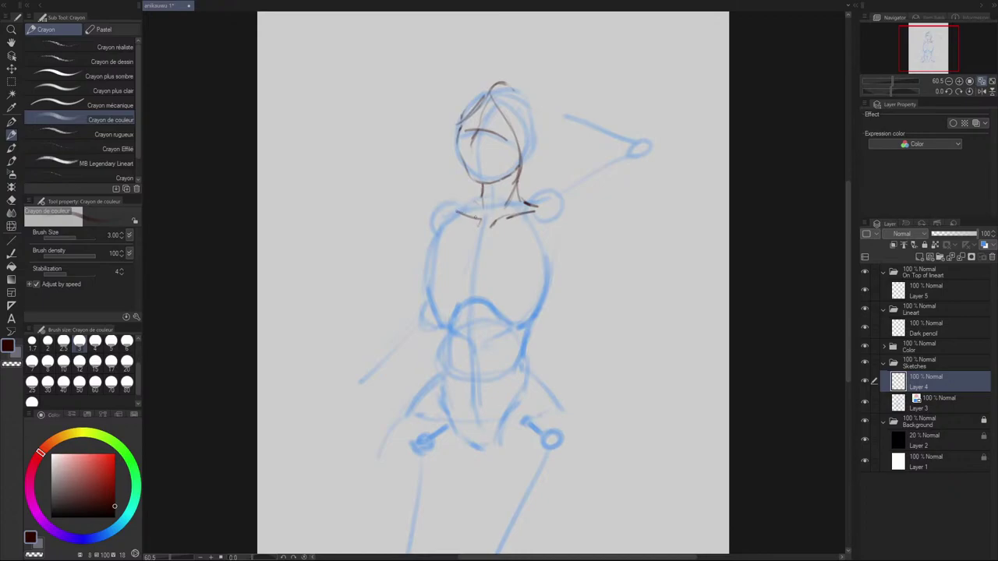
- Sketch the slope from the neck to the left shoulder and the shoulder's rounded contour
left_click_drag(458, 211, 478, 198)
mouse_move(453, 220)
left_mouse_down()
mouse_move(484, 221)
mouse_move(442, 224)
mouse_move(474, 220)
mouse_move(443, 224)
mouse_move(460, 206)
mouse_move(451, 204)
mouse_move(424, 231)
mouse_move(435, 213)
mouse_move(463, 204)
mouse_move(424, 231)
mouse_move(446, 206)
mouse_move(435, 233)
left_mouse_up()
key("ctrl+z")
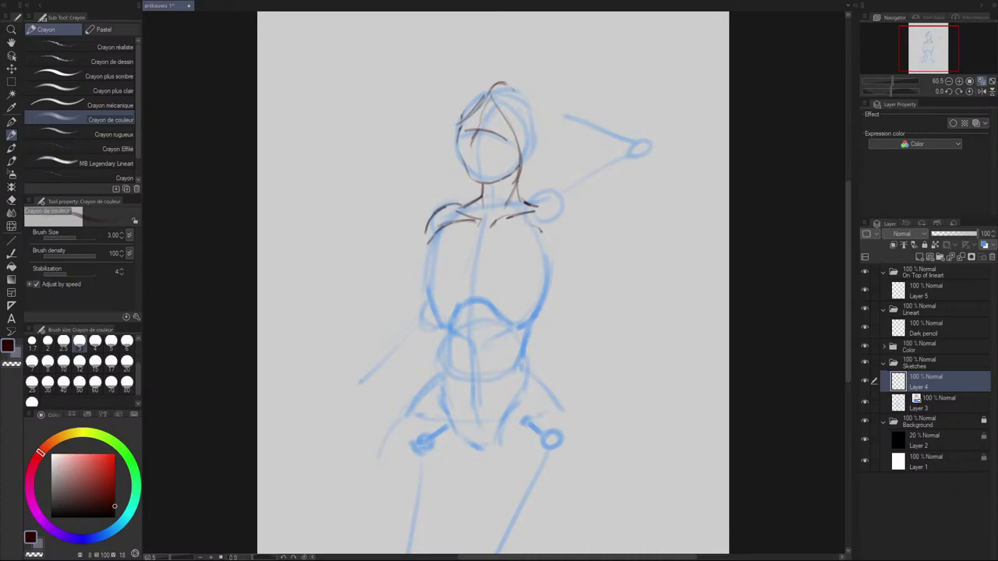
- Sketch the raised arm's upper contour out from the right shoulder, with short lines marking the armpit area
mouse_move(536, 208)
left_mouse_down()
mouse_move(545, 241)
mouse_move(548, 199)
mouse_move(537, 205)
mouse_move(560, 195)
left_mouse_up()
key("ctrl+z")
mouse_move(535, 205)
left_mouse_down()
mouse_move(592, 175)
mouse_move(574, 186)
left_mouse_up()
key("ctrl+z")
key("ctrl+z")
mouse_move(563, 249)
left_mouse_down()
mouse_move(553, 273)
mouse_move(607, 208)
left_mouse_up()
key("ctrl+z")
key("ctrl+z")
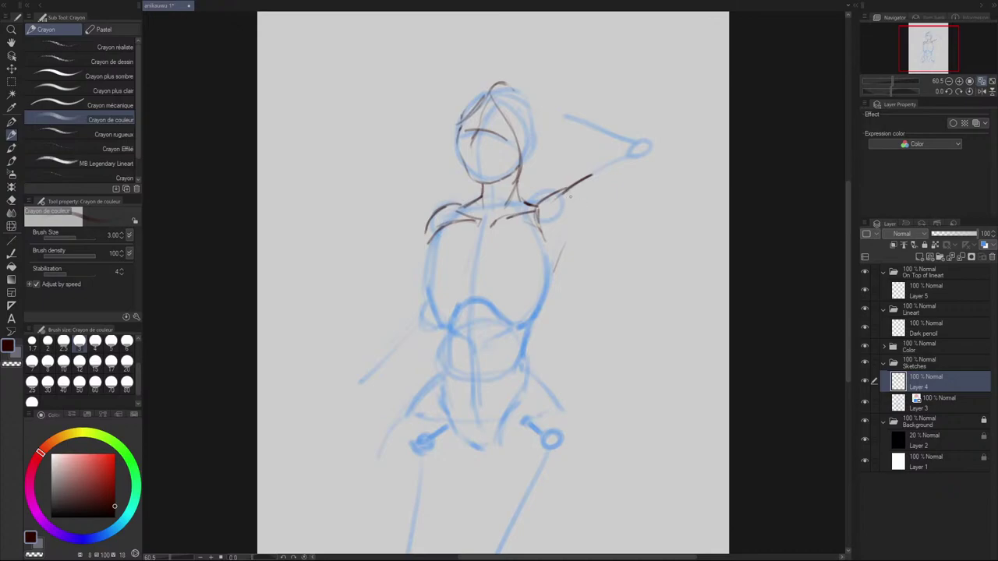
- Sketch the armpit crease and the lower edge of the right chest muscle
left_click_drag(578, 208, 572, 225)
key("ctrl+z")
key("ctrl+z")
left_click_drag(546, 243, 506, 268)
mouse_move(540, 213)
left_mouse_down()
mouse_move(563, 216)
mouse_move(565, 232)
left_mouse_up()
key("ctrl+z")
key("ctrl+z")
key("ctrl+z")
key("ctrl+z")
- Sketch the underside of the raised upper arm from the armpit to the elbow
left_click_drag(563, 233, 608, 213)
key("ctrl+z")
key("ctrl+z")
mouse_move(560, 237)
left_mouse_down()
mouse_move(614, 209)
mouse_move(561, 235)
mouse_move(598, 222)
mouse_move(554, 256)
mouse_move(644, 185)
left_mouse_up()
key("ctrl+z")
key("ctrl+z")
key("ctrl+z")
left_click_drag(607, 214, 664, 150)
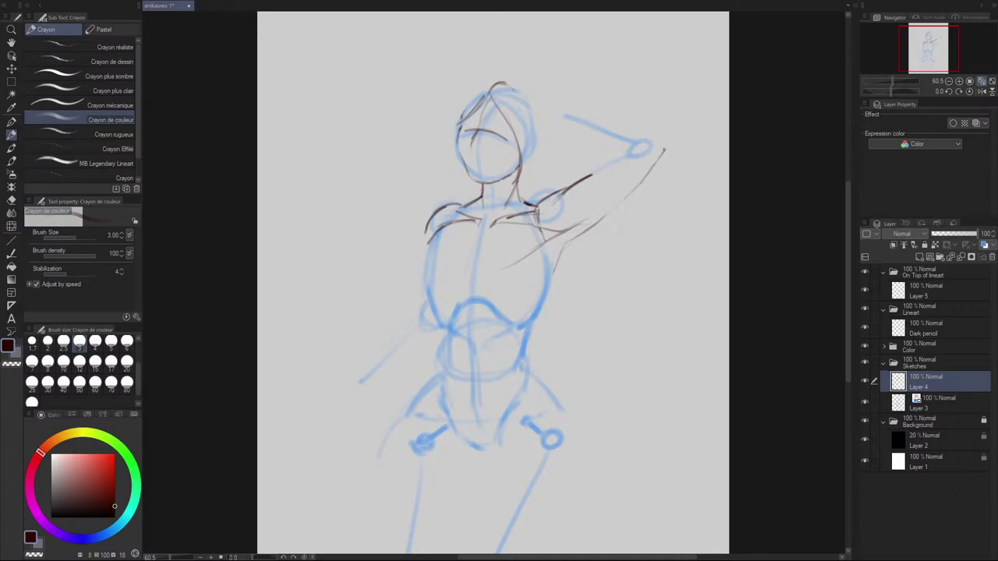
- Extend the raised arm's upper contour to the inner elbow and sketch both edges of the bent forearm
left_click_drag(599, 170, 643, 154)
key("ctrl+z")
left_click_drag(591, 175, 637, 155)
key("ctrl+z")
left_click_drag(601, 141, 623, 155)
mouse_move(555, 119)
left_mouse_down()
mouse_move(602, 143)
mouse_move(562, 123)
mouse_move(583, 134)
mouse_move(624, 122)
mouse_move(611, 121)
mouse_move(639, 128)
left_mouse_up()
key("ctrl+z")
key("ctrl+z")
mouse_move(579, 111)
left_mouse_down()
mouse_move(669, 149)
mouse_move(649, 133)
left_mouse_up()
key("ctrl+z")
key("ctrl+z")
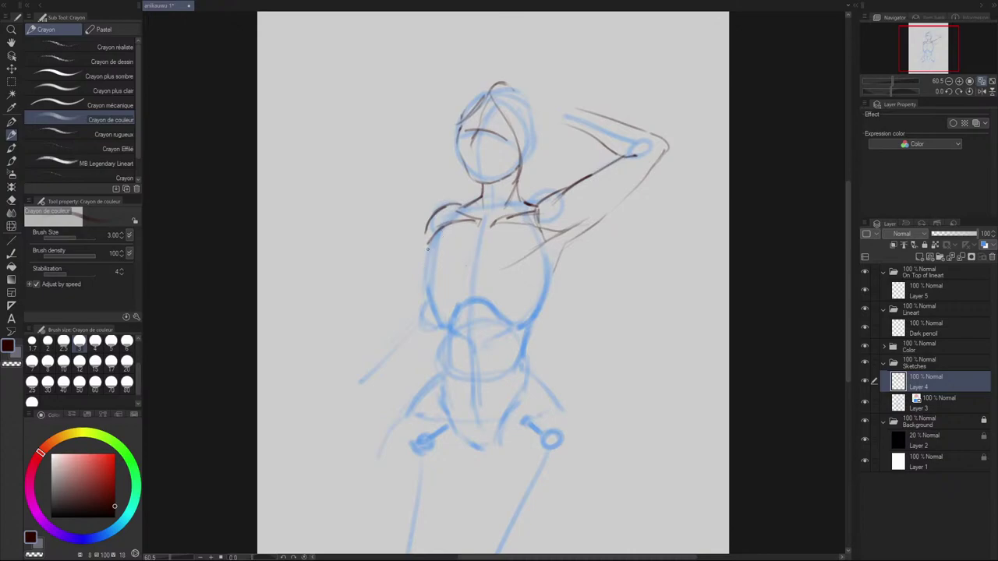
- Sketch the lower contours of the left and right chest muscles
mouse_move(440, 250)
left_mouse_down()
mouse_move(471, 265)
mouse_move(452, 255)
mouse_move(462, 266)
left_mouse_up()
key("ctrl+z")
left_click_drag(474, 269, 520, 260)
key("ctrl+z")
- Add a short stroke for the wrist at the end of the raised forearm, behind the head
mouse_move(574, 126)
left_mouse_down()
mouse_move(559, 124)
mouse_move(563, 92)
mouse_move(555, 130)
mouse_move(576, 126)
mouse_move(563, 126)
left_mouse_up()
key("ctrl+z")
key("ctrl+z")
key("ctrl+z")
key("ctrl+z")
key("ctrl+z")
key("ctrl+z")
key("ctrl+z")
key("ctrl+z")
key("ctrl+z")
- Sketch the hair's outer contour over the crown and down the right side of the head
mouse_move(505, 80)
left_mouse_down()
mouse_move(535, 81)
mouse_move(559, 111)
mouse_move(553, 147)
left_mouse_up()
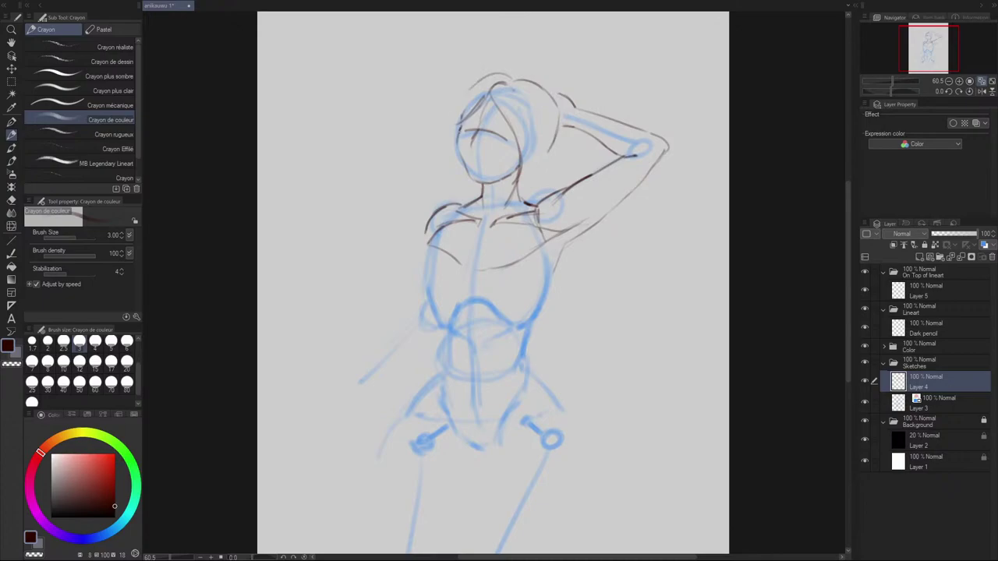
mouse_move(506, 76)
left_mouse_down()
mouse_move(466, 81)
mouse_move(442, 115)
mouse_move(442, 160)
left_mouse_up()
key("ctrl+z")
key("ctrl+z")
key("ctrl+z")
- Sketch the hair's outer contour down the left side of the head to the neck
mouse_move(450, 113)
left_mouse_down()
mouse_move(443, 135)
mouse_move(468, 219)
left_mouse_up()
key("ctrl+z")
key("ctrl+z")
left_click_drag(457, 179, 461, 232)
key("ctrl+z")
key("ctrl+z")
mouse_move(456, 178)
left_mouse_down()
mouse_move(460, 226)
mouse_move(443, 95)
mouse_move(442, 151)
left_mouse_up()
key("ctrl+z")
key("ctrl+z")
key("ctrl+z")
left_click_drag(463, 87, 444, 139)
key("ctrl+z")
- Sketch the right side of the torso from the armpit down along the ribcage and reinforce the raised arm's underside
mouse_move(550, 279)
left_mouse_down()
mouse_move(585, 226)
mouse_move(630, 192)
left_mouse_up()
key("ctrl+z")
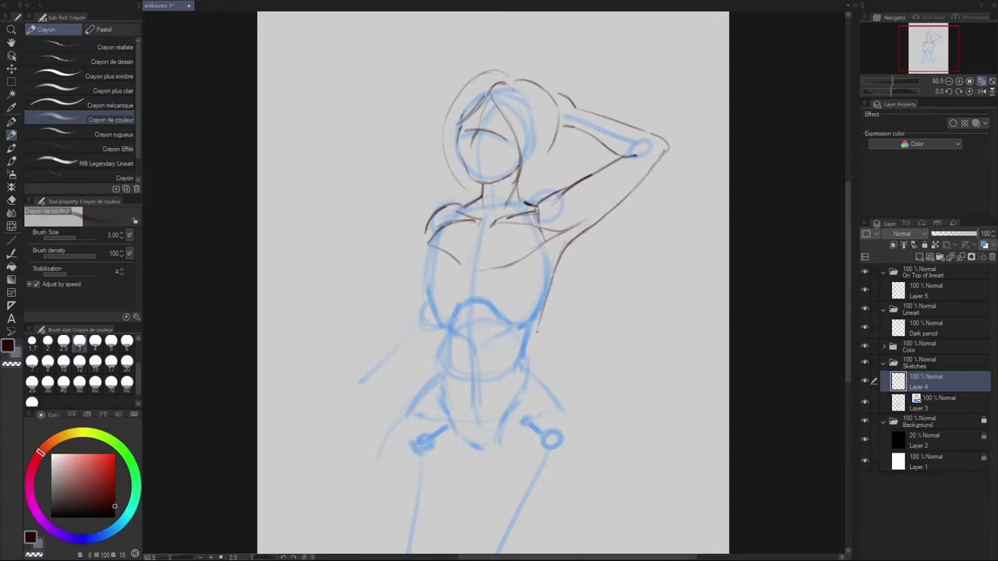
- Sketch the right side of the waist and continue the contour outward over the hip
left_click_drag(549, 279, 529, 353)
mouse_move(538, 317)
left_mouse_down()
mouse_move(527, 360)
mouse_move(563, 403)
left_mouse_up()
key("ctrl+z")
key("ctrl+z")
key("ctrl+z")
key("ctrl+z")
mouse_move(527, 362)
left_mouse_down()
mouse_move(556, 389)
mouse_move(532, 366)
mouse_move(570, 410)
left_mouse_up()
key("ctrl+z")
key("ctrl+z")
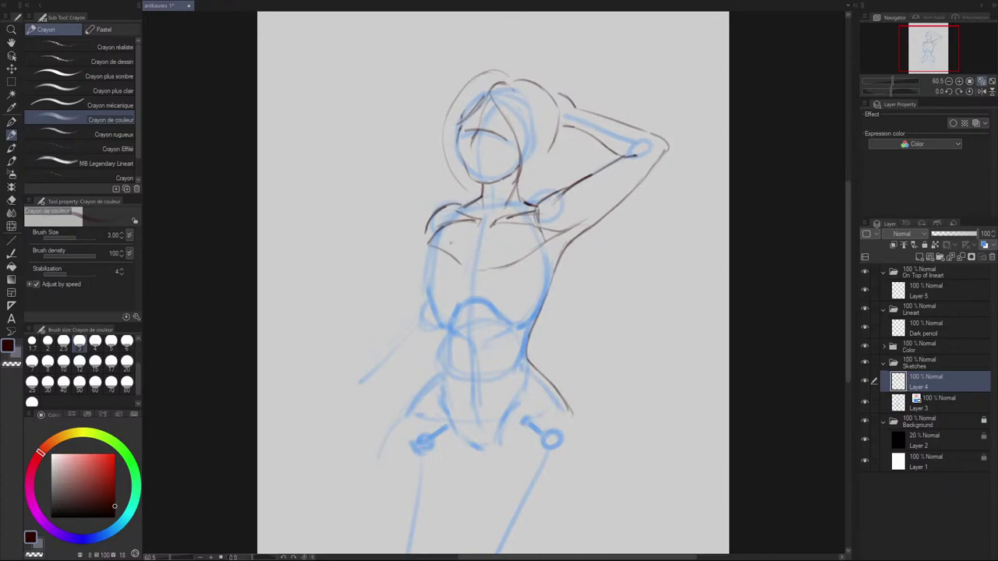
- Clean up the chest line, then sketch the sternum line and a curved neckline at the base of the neck
key("e")
mouse_move(455, 259)
left_mouse_down()
mouse_move(436, 248)
mouse_move(470, 267)
left_mouse_up()
key("p")
left_click_drag(472, 262, 483, 228)
key("ctrl+z")
left_click_drag(473, 262, 484, 228)
mouse_move(473, 205)
left_mouse_down()
mouse_move(497, 205)
mouse_move(492, 216)
left_mouse_up()
key("ctrl+z")
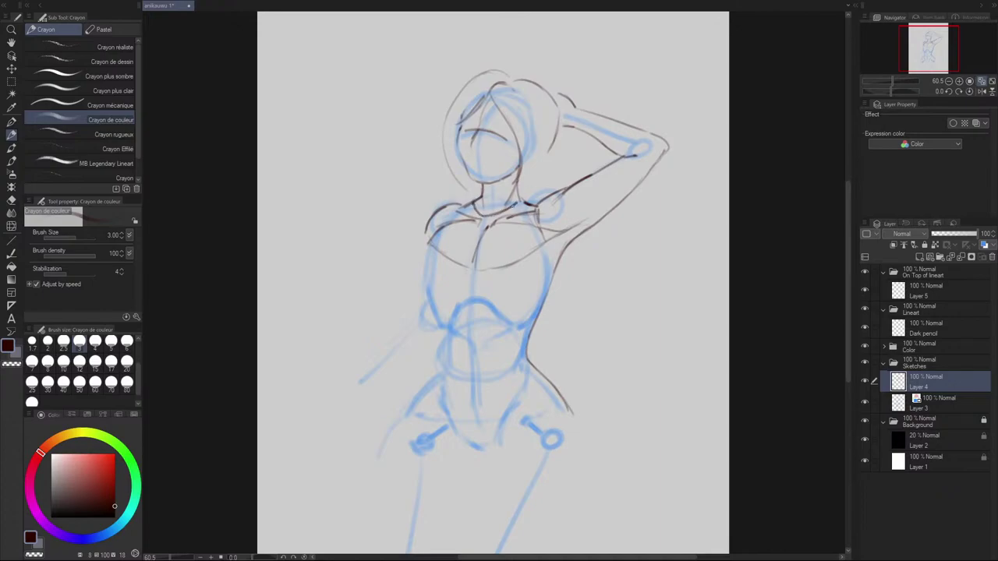
- Refine the line at the right base of the neck and try a short stroke at the left shoulder
left_click_drag(516, 184, 526, 203)
key("ctrl+z")
key("ctrl+z")
left_click_drag(438, 228, 428, 237)
key("ctrl+z")
- Sketch a short line from the right end of the collarbone down toward the armpit
left_click_drag(537, 208, 530, 251)
key("ctrl+z")
left_click_drag(537, 210, 533, 252)
key("ctrl+z")
left_click_drag(538, 207, 531, 252)
- Sketch the outer contour of the chest's left side and the curves along the bottom of the ribcage
left_click_drag(463, 220, 418, 258)
left_click_drag(424, 318, 434, 329)
left_click_drag(408, 293, 425, 320)
left_click_drag(531, 328, 479, 319)
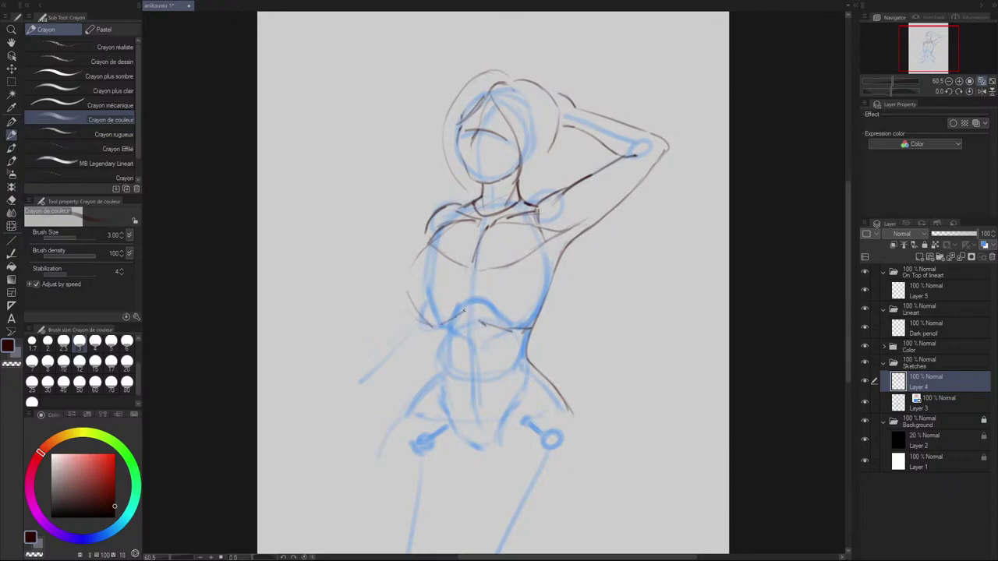
- Sketch the left side of the waist from under the ribcage down to the pelvis
mouse_move(494, 323)
left_mouse_down()
mouse_move(475, 317)
mouse_move(438, 365)
left_mouse_up()
key("ctrl+z")
key("ctrl+z")
left_click_drag(432, 327, 439, 366)
key("ctrl+z")
left_click_drag(433, 331, 437, 365)
mouse_move(433, 330)
left_mouse_down()
mouse_move(434, 394)
mouse_move(457, 431)
left_mouse_up()
key("ctrl+z")
key("ctrl+z")
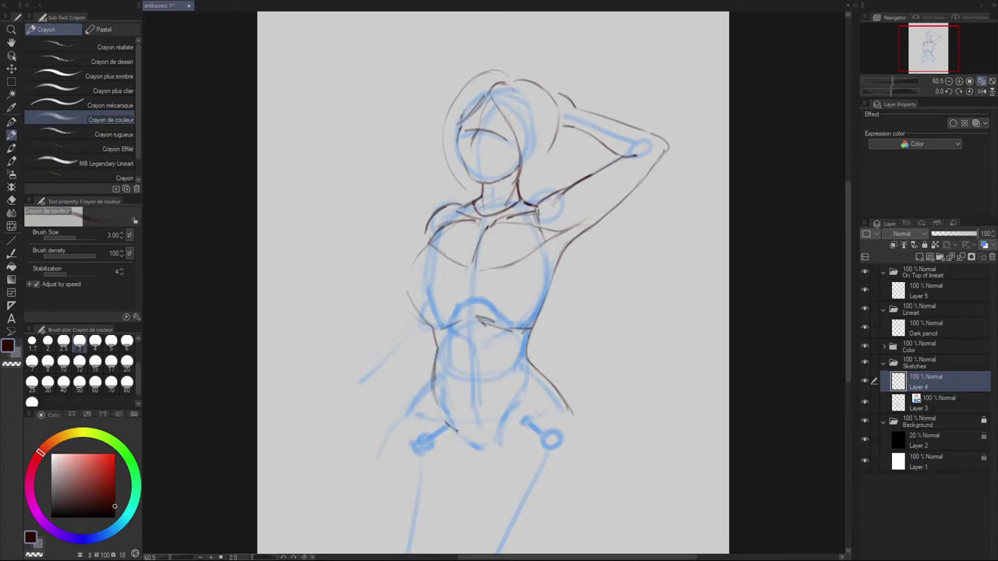
key("ctrl+z")
- Add short strokes marking the left and right edges of the lower pelvis
mouse_move(434, 368)
left_mouse_down()
mouse_move(460, 427)
mouse_move(433, 403)
mouse_move(461, 424)
mouse_move(476, 412)
mouse_move(506, 416)
mouse_move(499, 409)
mouse_move(523, 400)
left_mouse_up()
key("ctrl+z")
key("ctrl+z")
left_click_drag(515, 403, 504, 411)
- Sketch a curved line across the waist from its left contour to its right contour
mouse_move(523, 366)
left_mouse_down()
mouse_move(441, 366)
mouse_move(521, 360)
mouse_move(485, 365)
left_mouse_up()
key("e")
key("p")
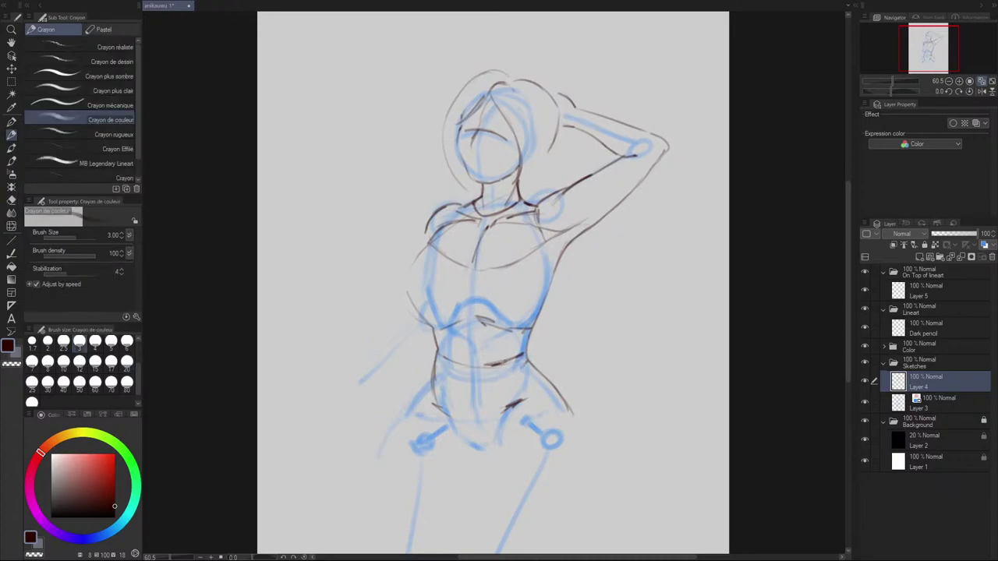
mouse_move(473, 367)
left_mouse_down()
mouse_move(524, 354)
mouse_move(510, 364)
left_mouse_up()
left_click_drag(439, 352, 498, 364)
key("ctrl+z")
- Reinforce the right side of the ribcage and sketch the outer contour of the chest's right side
left_click_drag(546, 302, 556, 269)
left_click_drag(545, 299, 527, 327)
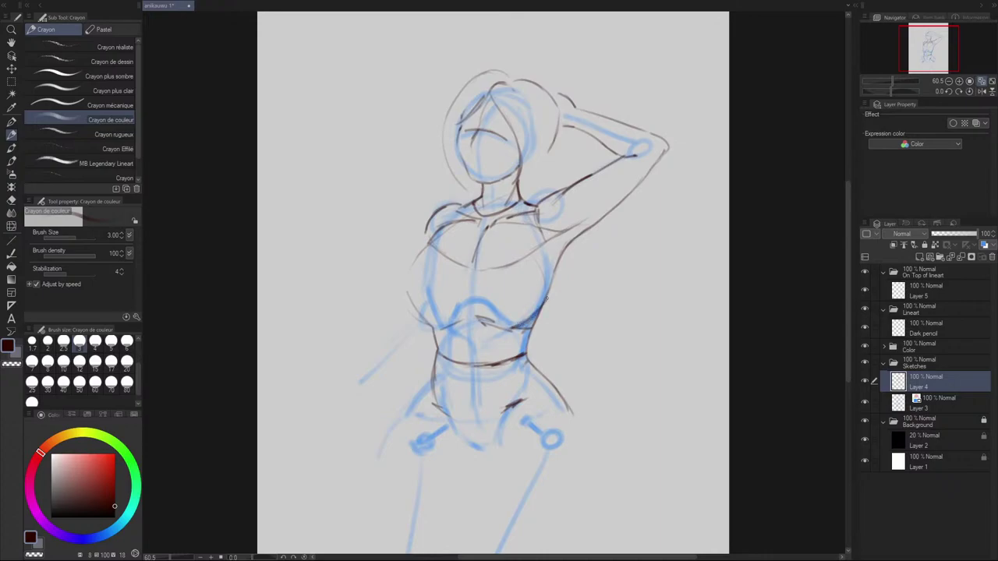
left_click_drag(548, 265, 545, 299)
left_click_drag(531, 258, 546, 295)
key("ctrl+z")
key("ctrl+z")
key("ctrl+z")
- Sketch two diagonal curves across the chest, one from each side, meeting at the sternum line
mouse_move(539, 263)
left_mouse_down()
mouse_move(547, 282)
mouse_move(513, 327)
mouse_move(542, 276)
mouse_move(523, 257)
mouse_move(476, 289)
left_mouse_up()
key("ctrl+z")
left_click_drag(530, 255, 474, 291)
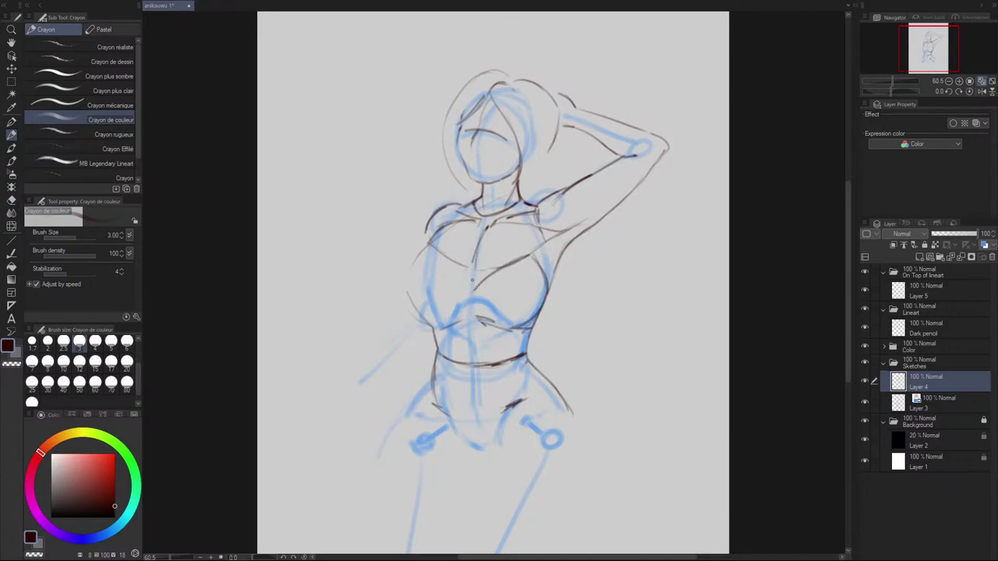
mouse_move(409, 301)
left_mouse_down()
mouse_move(422, 252)
mouse_move(406, 277)
mouse_move(416, 264)
mouse_move(413, 302)
left_mouse_up()
key("ctrl+z")
left_click_drag(429, 265, 470, 292)
- Sketch the upper and lower contours of the lowered left forearm over its blue construction line
left_click_drag(425, 344, 372, 378)
key("ctrl+z")
left_click_drag(429, 347, 353, 392)
key("ctrl+z")
mouse_move(409, 318)
left_mouse_down()
mouse_move(349, 381)
mouse_move(386, 335)
mouse_move(352, 373)
mouse_move(361, 369)
left_mouse_up()
key("ctrl+z")
key("ctrl+z")
key("ctrl+z")
key("ctrl+z")
left_click_drag(404, 320, 350, 379)
mouse_move(409, 319)
left_mouse_down()
mouse_move(413, 364)
mouse_move(439, 343)
mouse_move(430, 323)
mouse_move(358, 382)
left_mouse_up()
key("ctrl+z")
key("ctrl+z")
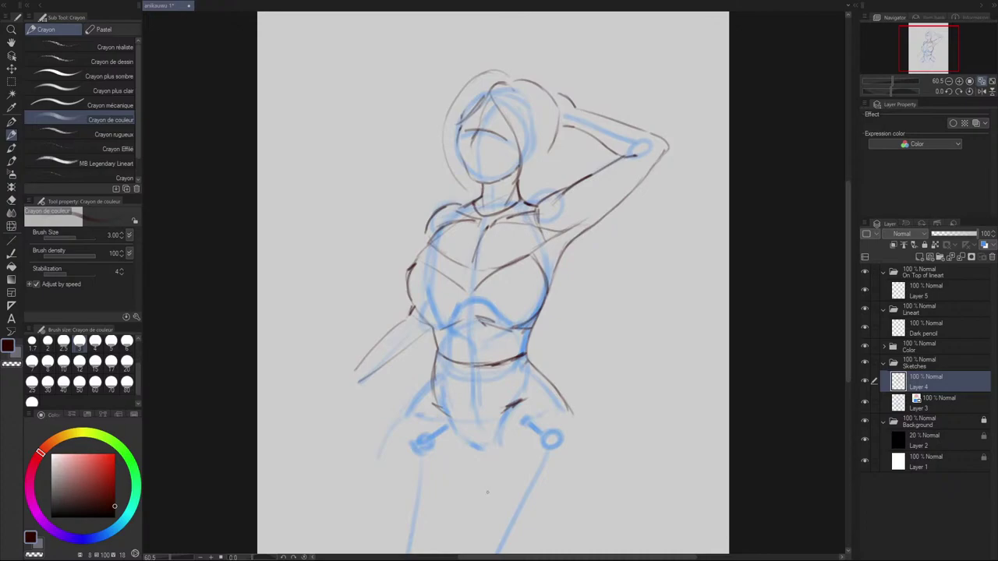
- Sketch a curve across the lower belly joining the pelvis marks on both sides
left_click_drag(509, 435, 474, 468)
key("ctrl+z")
left_click_drag(451, 422, 471, 447)
key("ctrl+z")
key("ctrl+z")
mouse_move(435, 402)
left_mouse_down()
mouse_move(467, 416)
mouse_move(513, 405)
left_mouse_up()
key("ctrl+z")
- Sketch the left hip contour from the waist outward and down to the upper thigh
left_click_drag(430, 390, 405, 411)
key("ctrl+z")
left_click_drag(432, 377, 375, 452)
key("ctrl+z")
key("ctrl+z")
left_click_drag(432, 380, 374, 455)
key("ctrl+z")
mouse_move(419, 397)
left_mouse_down()
mouse_move(381, 433)
mouse_move(402, 412)
mouse_move(370, 463)
mouse_move(378, 444)
mouse_move(375, 454)
left_mouse_up()
key("ctrl+z")
key("ctrl+z")
key("ctrl+z")
left_click_drag(418, 402, 376, 450)
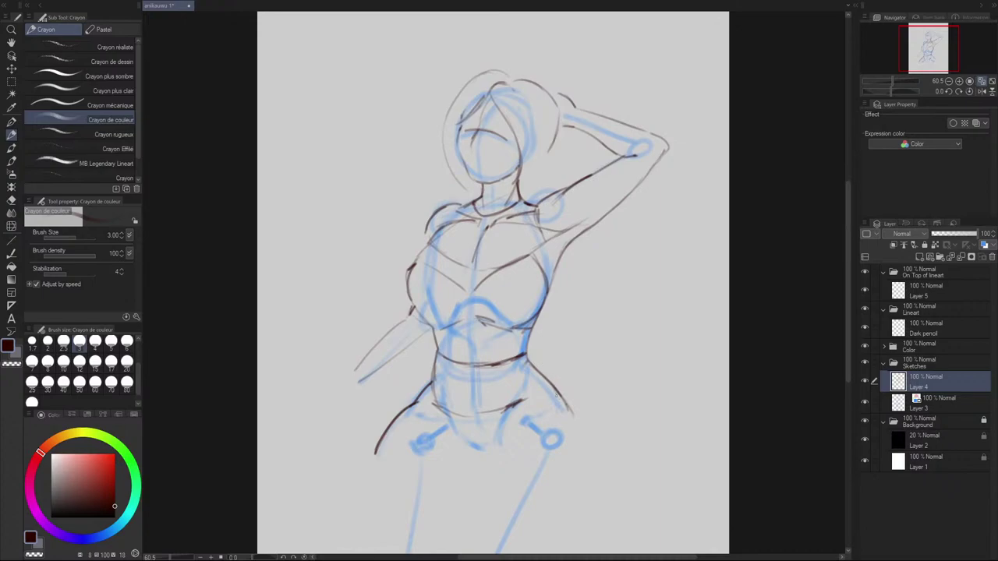
- Reinforce the right hip contour, extend it downward and erase the stray end of the line
left_click_drag(544, 375, 556, 392)
left_click_drag(567, 403, 575, 422)
scroll(469, 319, "down", 1)
key("space")
left_click_drag(502, 385, 496, 333)
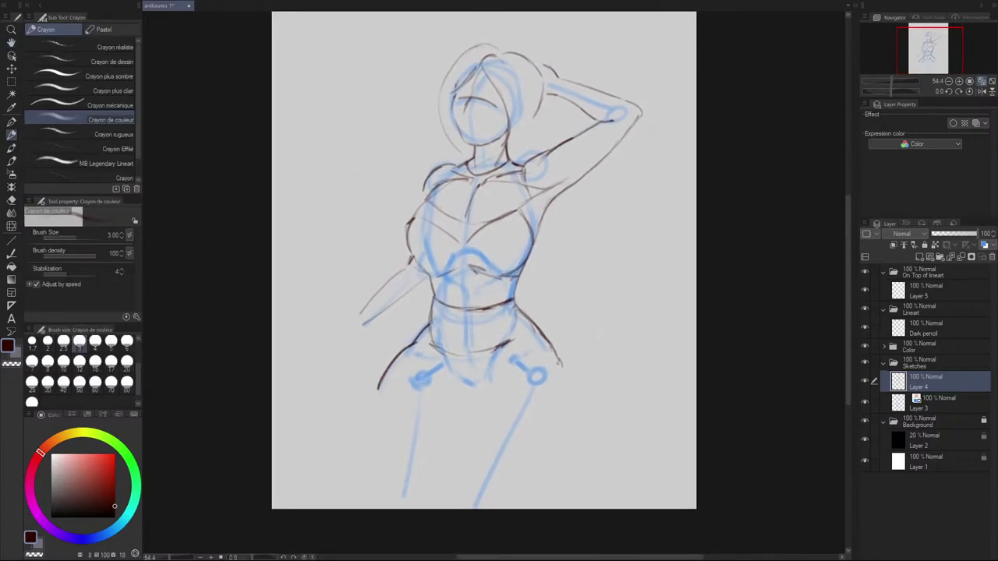
left_click_drag(558, 362, 567, 367)
key("e")
mouse_move(563, 365)
left_mouse_down()
mouse_move(542, 333)
mouse_move(571, 368)
left_mouse_up()
key("p")
- Sketch an arched line across the right thigh and the outer thigh contour connecting it to the hip
mouse_move(496, 415)
left_mouse_down()
mouse_move(543, 412)
mouse_move(565, 437)
left_mouse_up()
key("ctrl+z")
mouse_move(513, 412)
left_mouse_down()
mouse_move(488, 418)
mouse_move(508, 411)
mouse_move(550, 425)
left_mouse_up()
key("ctrl+z")
key("ctrl+z")
left_click_drag(568, 433, 575, 389)
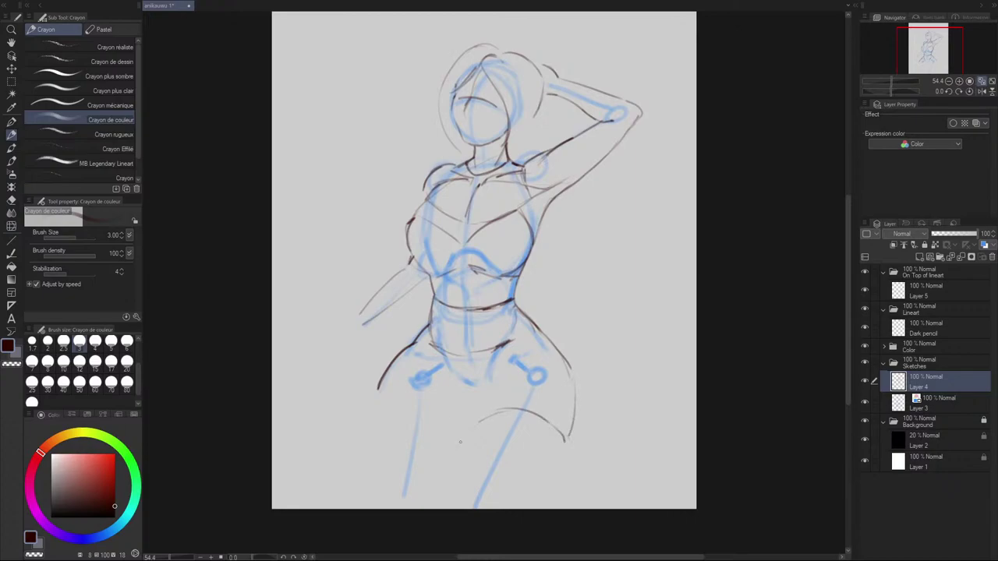
- Sketch the inner contour of the right thigh from the crotch down toward the knee
left_click_drag(477, 404, 447, 468)
mouse_move(460, 425)
left_mouse_down()
mouse_move(483, 399)
mouse_move(446, 472)
left_mouse_up()
key("ctrl+z")
key("ctrl+z")
- Sketch the outer contour of the left thigh downward from the hip
left_click_drag(389, 365, 379, 413)
left_click_drag(381, 380, 377, 423)
key("ctrl+z")
key("ctrl+z")
key("ctrl+z")
key("ctrl+z")
left_click_drag(385, 375, 375, 431)
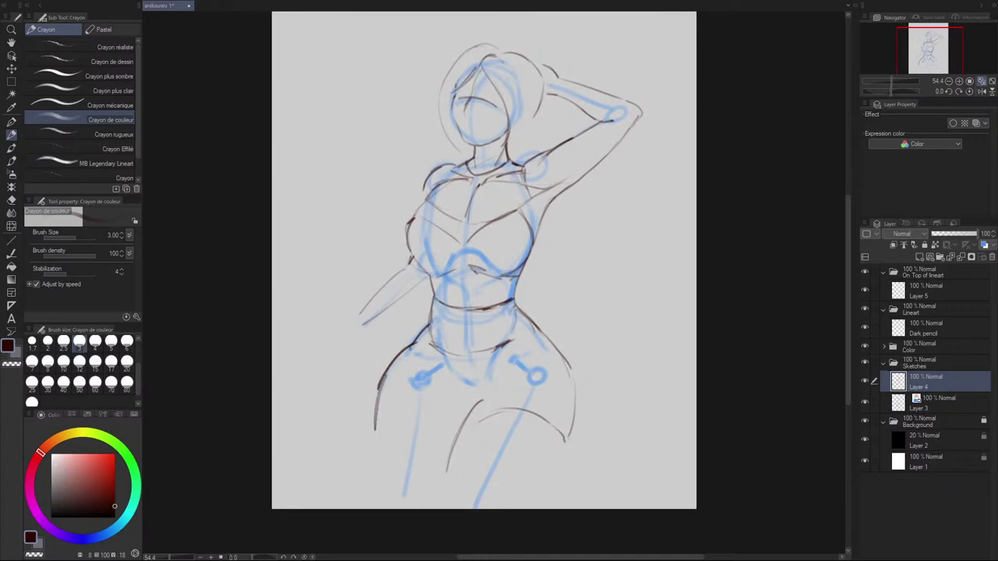
- Erase and redraw the left hip contour so it flows smoothly into the outer thigh
key("e")
mouse_move(383, 369)
left_mouse_down()
mouse_move(379, 400)
mouse_move(410, 351)
left_mouse_up()
key("p")
key("ctrl+z")
key("ctrl+z")
left_click_drag(380, 401, 405, 353)
- Sketch an arched line across the left thigh from its outer contour to the inner thigh
left_click_drag(395, 408, 434, 403)
key("ctrl+z")
mouse_move(377, 427)
left_mouse_down()
mouse_move(442, 412)
mouse_move(458, 423)
mouse_move(388, 414)
left_mouse_up()
- Sketch guide lines down both thighs and mark the right hip joint over the construction
left_click_drag(534, 373, 480, 500)
key("ctrl+z")
left_click_drag(524, 409, 472, 503)
key("ctrl+z")
left_click_drag(418, 399, 403, 498)
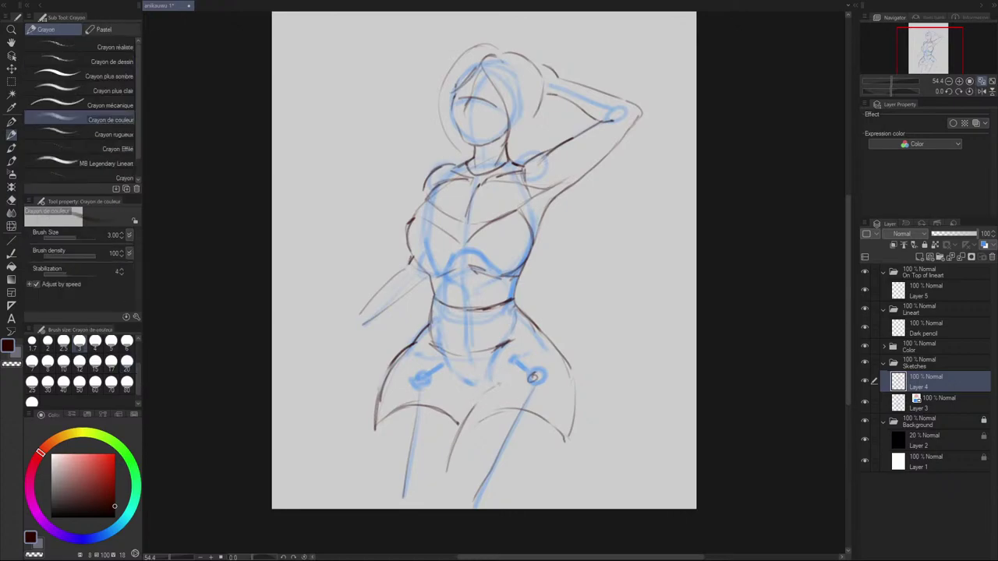
left_click_drag(510, 360, 528, 373)
- Reinforce the right outer hip and thigh contour and continue it down below the arched thigh line
mouse_move(564, 362)
left_mouse_down()
mouse_move(577, 408)
mouse_move(551, 487)
left_mouse_up()
left_click_drag(569, 431, 545, 491)
left_click_drag(568, 435, 550, 483)
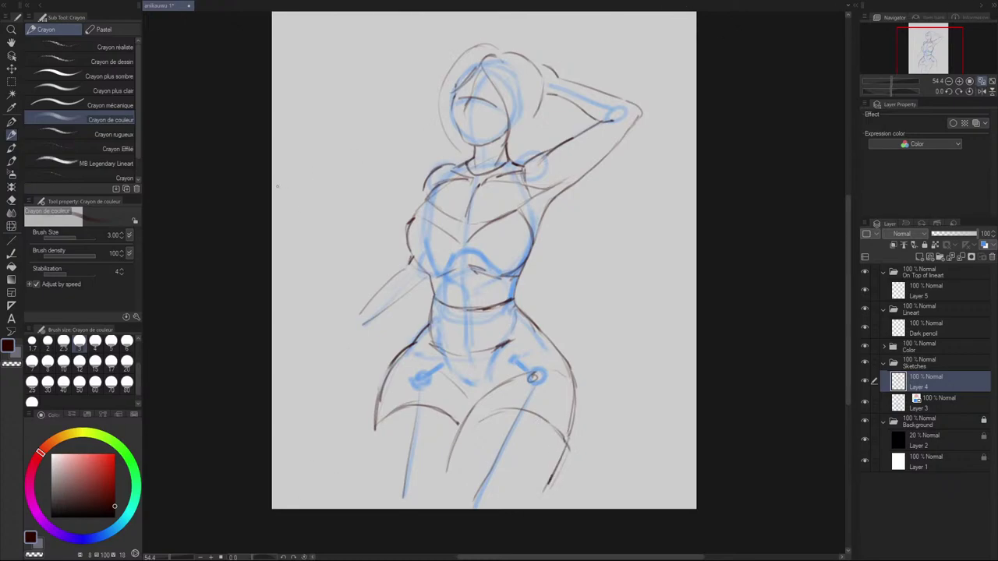
- Sketch the left cheek and jaw contour of the face down to the chin
scroll(711, 405, "up", 1)
scroll(626, 217, "down", 2)
key("space")
left_click_drag(473, 166, 489, 312)
scroll(511, 170, "up", 7)
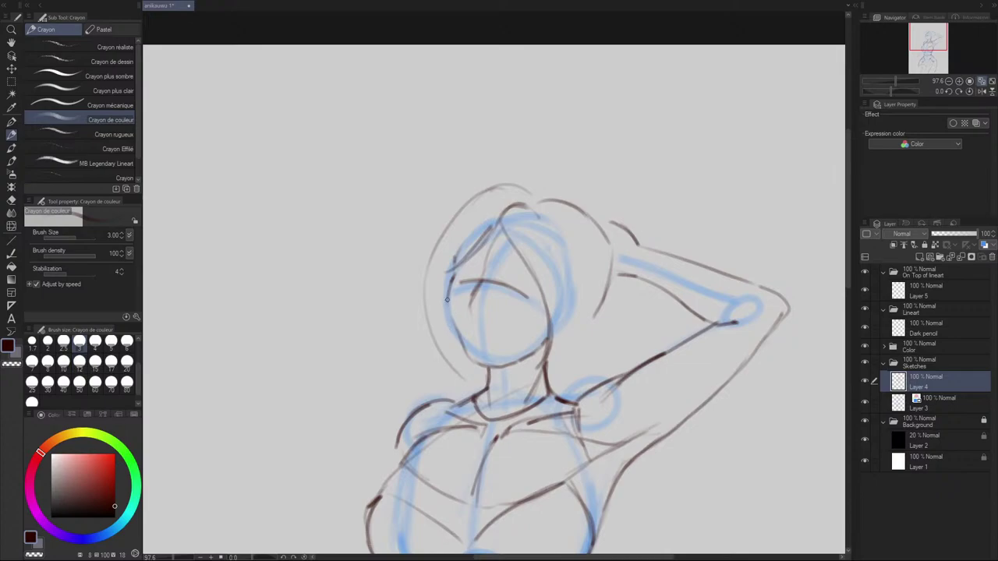
mouse_move(446, 306)
left_mouse_down()
mouse_move(469, 359)
mouse_move(450, 285)
mouse_move(468, 354)
mouse_move(449, 317)
mouse_move(471, 362)
mouse_move(518, 363)
left_mouse_up()
- Undo the latest touch-ups around the face contour
key("e")
key("p")
key("ctrl+z")
key("ctrl+z")
key("ctrl+z")
key("e")
key("p")
key("ctrl+z")
key("ctrl+z")
key("ctrl+z")
key("ctrl+z")
key("ctrl+z")
key("ctrl+z")
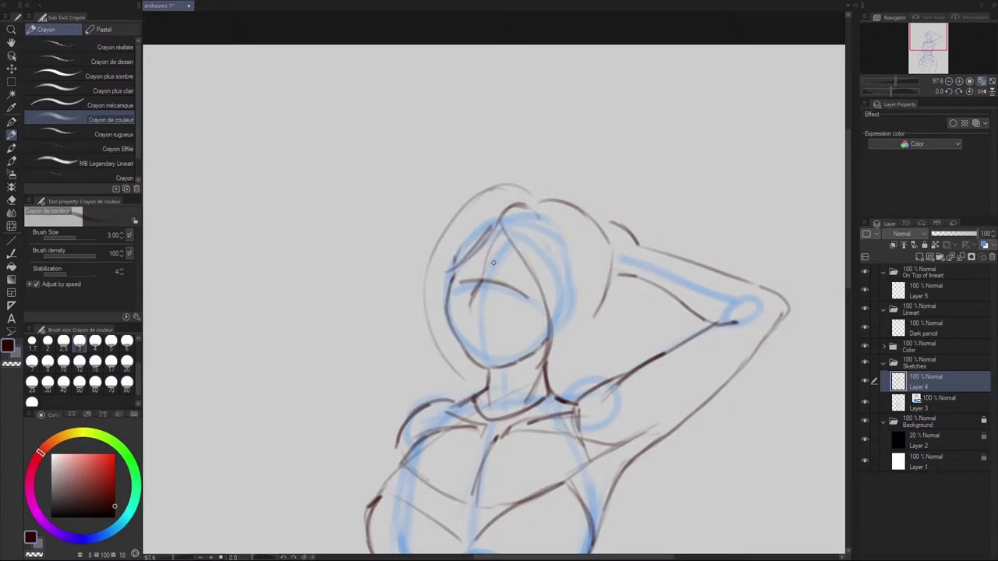
- Erase the curved eye-level guide across the face and sketch both closed upper eyelid arcs in its place
key("e")
mouse_move(464, 278)
left_mouse_down()
mouse_move(500, 260)
mouse_move(530, 294)
left_mouse_up()
key("p")
left_click_drag(458, 271, 475, 281)
key("ctrl+z")
key("ctrl+z")
left_click_drag(494, 284, 518, 279)
key("ctrl+z")
key("ctrl+z")
mouse_move(494, 282)
left_mouse_down()
mouse_move(518, 277)
mouse_move(496, 279)
mouse_move(524, 297)
left_mouse_up()
key("ctrl+z")
key("ctrl+z")
key("ctrl+z")
mouse_move(476, 275)
left_mouse_down()
mouse_move(501, 269)
mouse_move(454, 278)
mouse_move(458, 270)
mouse_move(485, 285)
mouse_move(458, 280)
left_mouse_up()
key("ctrl+z")
key("ctrl+z")
- Sketch a small, slightly parted mouth on the lower face
left_click_drag(471, 328, 494, 339)
key("ctrl+z")
key("ctrl+z")
key("ctrl+z")
key("ctrl+z")
key("ctrl+z")
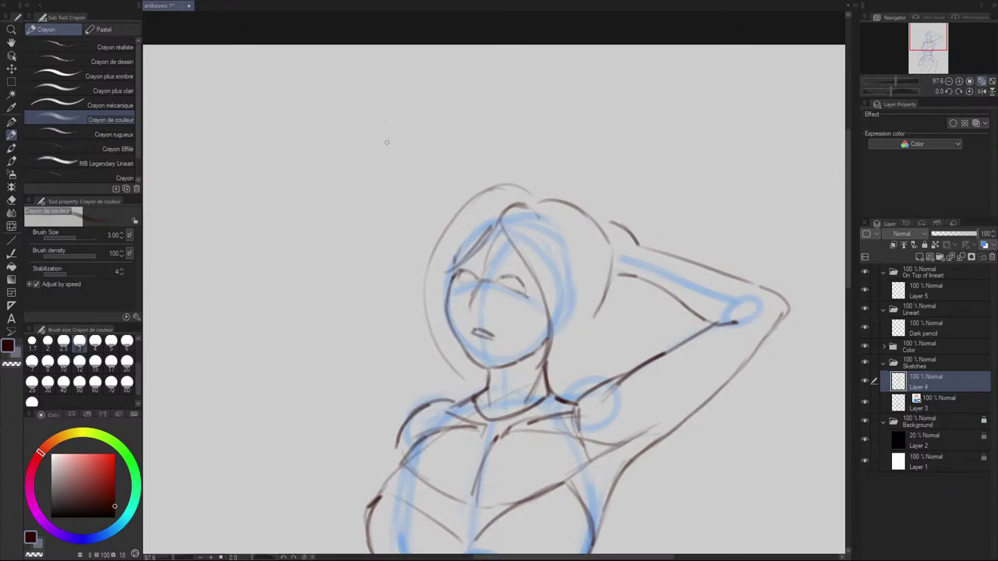
- Flip the canvas view horizontally to check the figure's proportions
scroll(545, 209, "down", 2)
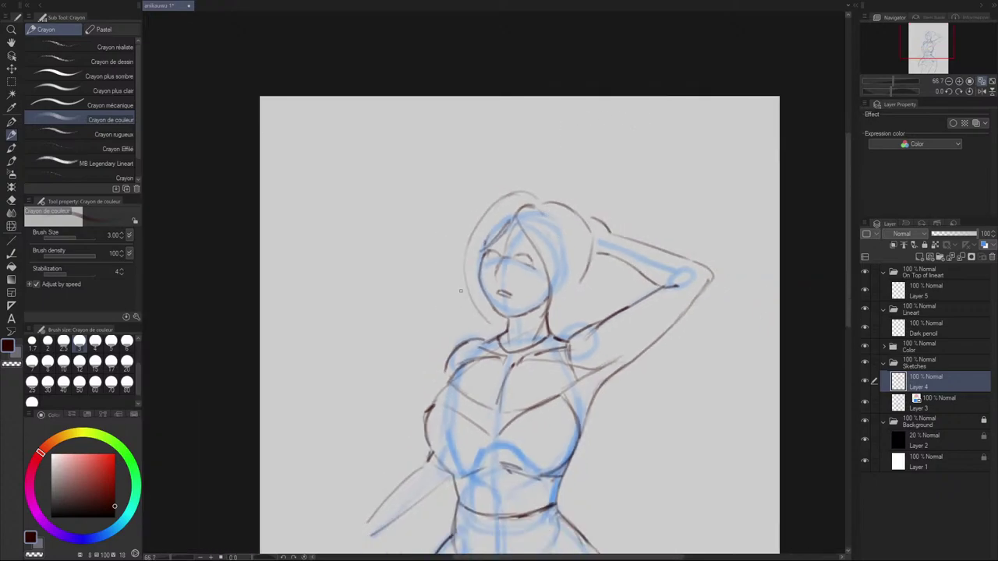
scroll(497, 273, "up", 2)
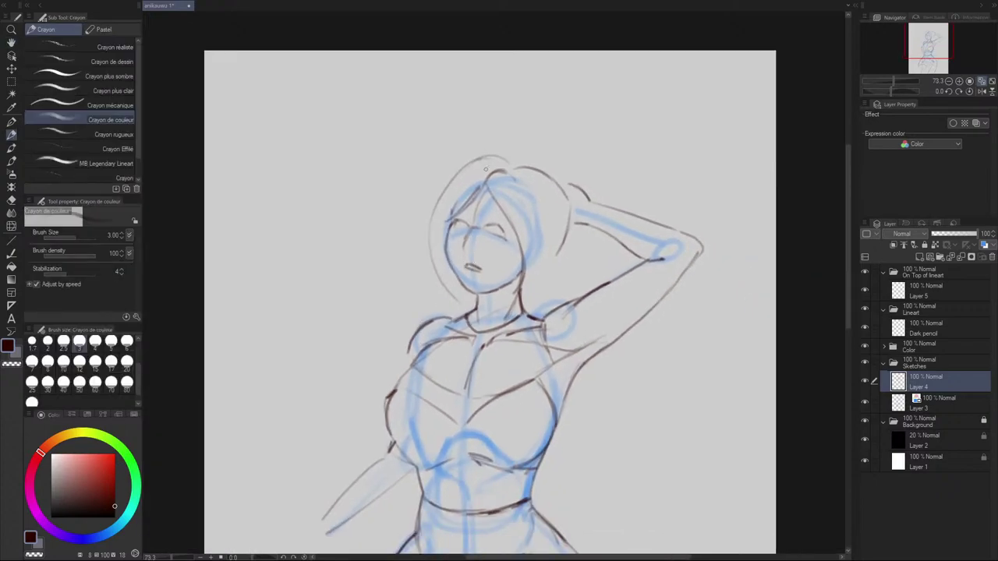
left_click(980, 92)
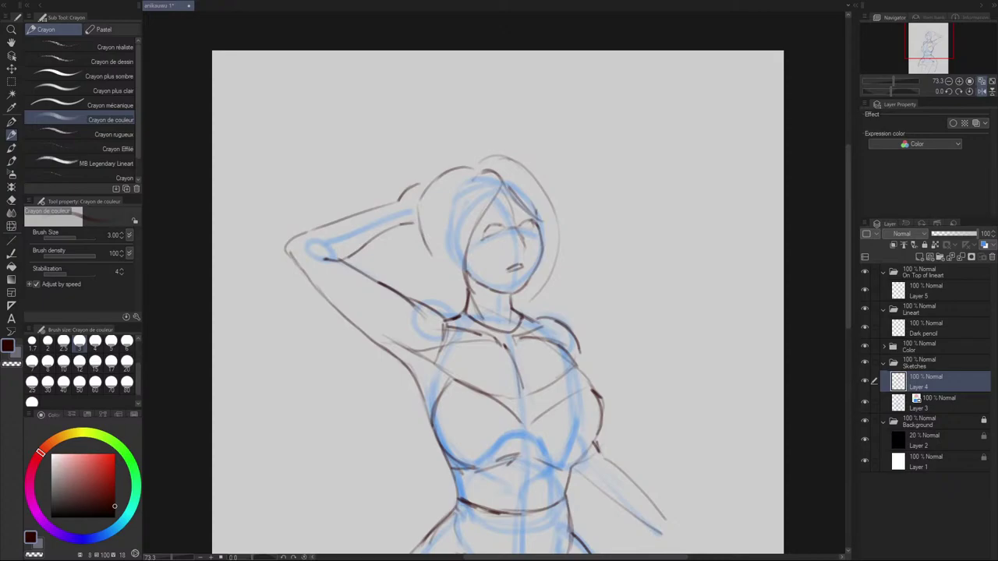
scroll(624, 188, "down", 2)
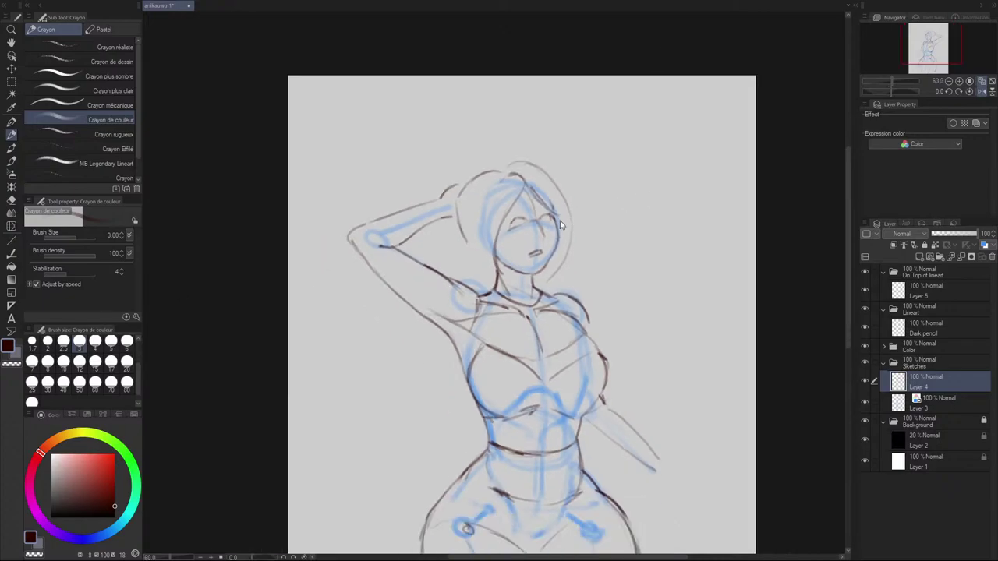
left_click_drag(474, 203, 485, 198)
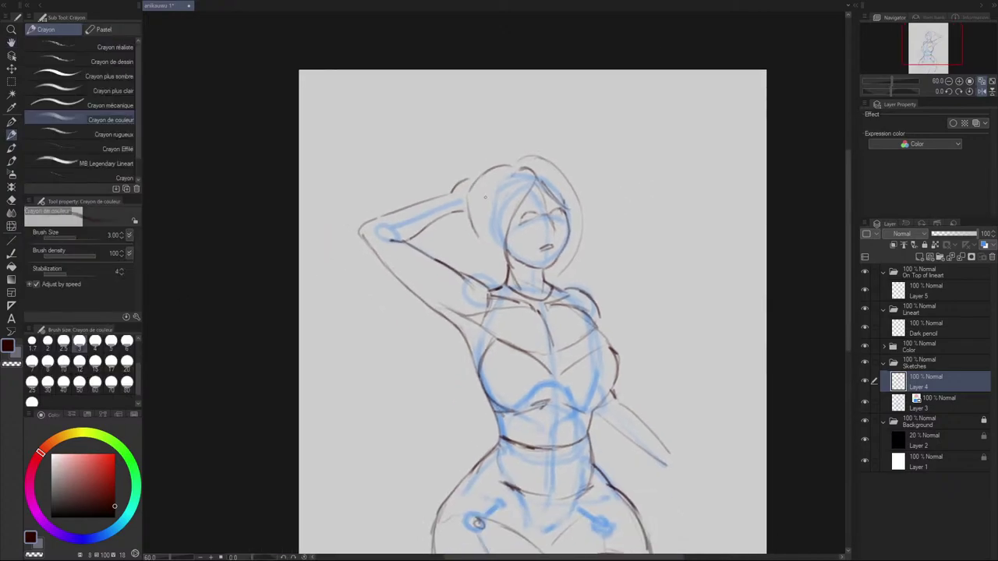
- Erase the lower back-of-head contour and redraw the hair outline from the crown down toward the raised arm
left_click_drag(449, 260, 465, 228)
mouse_move(491, 177)
left_mouse_down()
mouse_move(468, 223)
mouse_move(475, 239)
mouse_move(460, 255)
left_mouse_up()
key("ctrl+z")
key("ctrl+z")
key("ctrl+z")
key("e")
mouse_move(472, 200)
left_mouse_down()
mouse_move(467, 244)
mouse_move(477, 185)
mouse_move(454, 258)
left_mouse_up()
key("p")
key("ctrl+z")
left_click_drag(495, 169, 469, 208)
left_click_drag(507, 163, 474, 191)
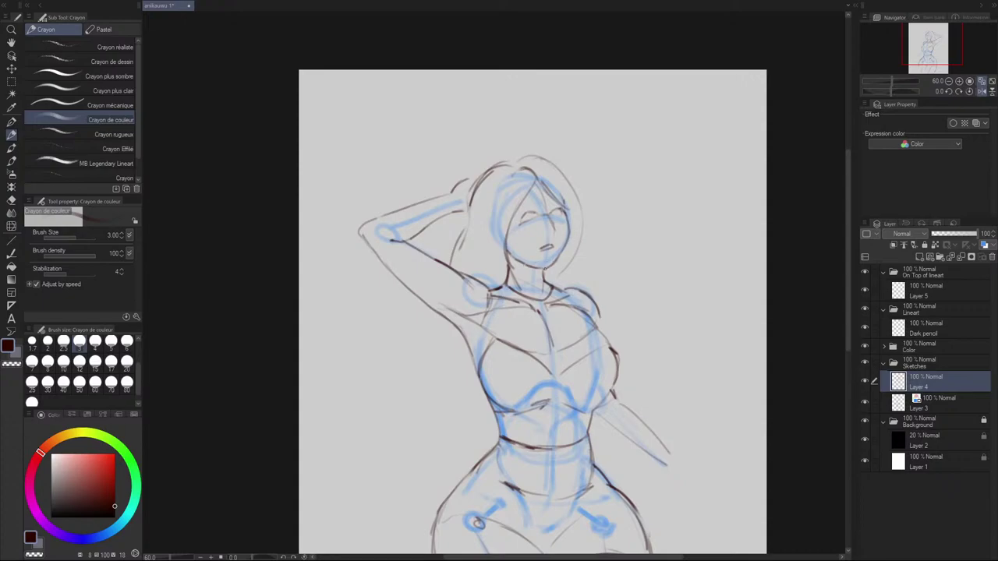
- Sketch the hair on the far side of the face, falling past the jaw to the neck and shoulder
left_click_drag(573, 245, 559, 299)
key("ctrl+z")
mouse_move(572, 249)
left_mouse_down()
mouse_move(554, 297)
mouse_move(580, 292)
left_mouse_up()
left_click_drag(567, 263, 553, 296)
mouse_move(581, 215)
left_mouse_down()
mouse_move(568, 243)
mouse_move(584, 196)
left_mouse_up()
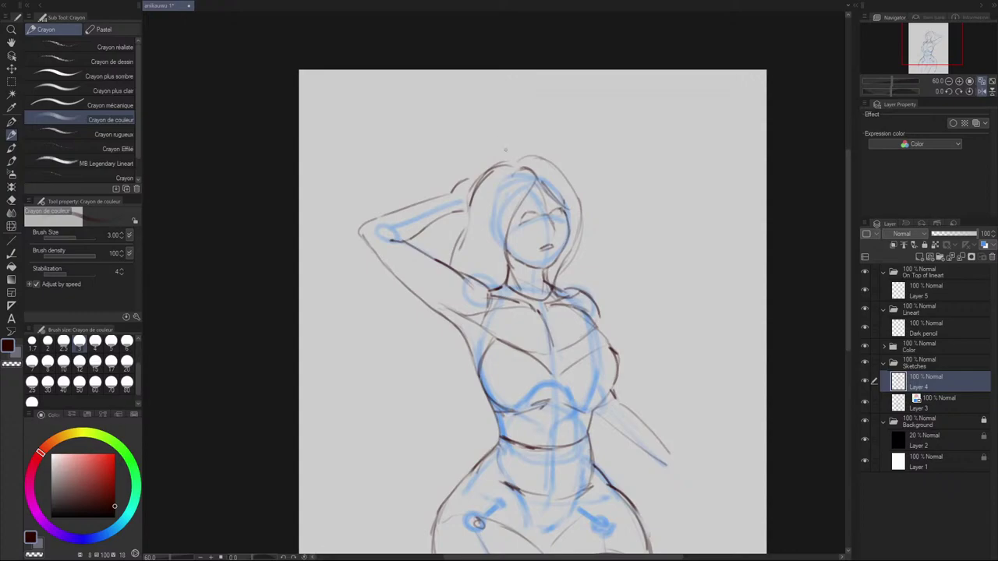
- Sketch the nose, the eyebrow above the nearer eye and the eye details on the face
scroll(523, 163, "up", 3)
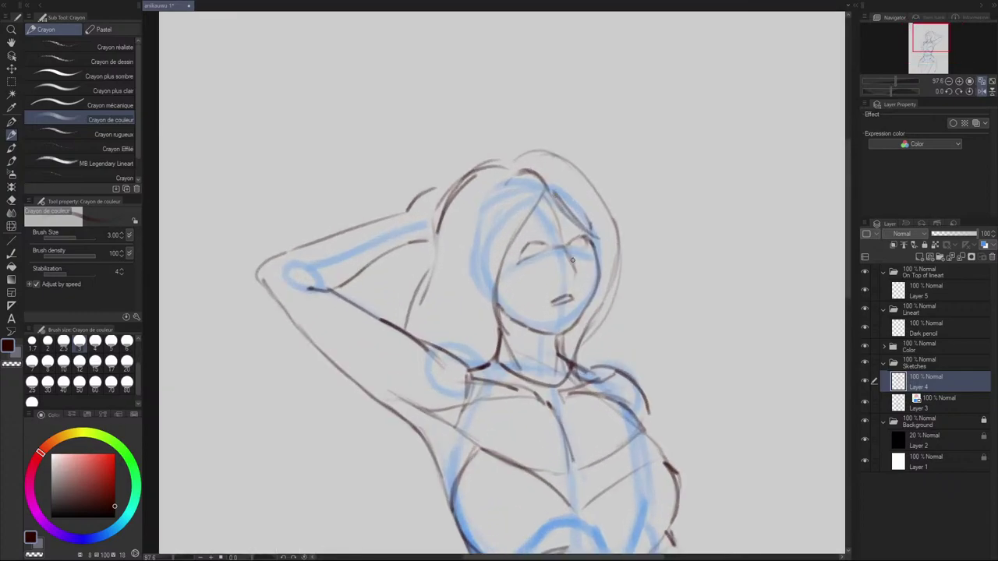
left_click_drag(567, 251, 581, 273)
mouse_move(516, 235)
left_mouse_down()
mouse_move(583, 225)
mouse_move(568, 228)
left_mouse_up()
key("ctrl+z")
key("ctrl+z")
key("ctrl+z")
left_click_drag(512, 245, 582, 223)
key("ctrl+z")
key("ctrl+z")
mouse_move(548, 249)
left_mouse_down()
mouse_move(510, 254)
mouse_move(537, 239)
mouse_move(519, 260)
mouse_move(595, 239)
mouse_move(569, 247)
mouse_move(583, 235)
mouse_move(571, 244)
mouse_move(592, 291)
mouse_move(579, 316)
left_mouse_up()
key("ctrl+z")
key("ctrl+z")
key("ctrl+z")
key("ctrl+z")
key("ctrl+z")
key("ctrl+z")
- Reinforce the far cheek and jaw contour and sketch a hair strand down beside the neck
left_click_drag(599, 273, 572, 326)
key("ctrl+z")
key("ctrl+z")
key("ctrl+z")
left_click_drag(600, 265, 571, 321)
key("ctrl+z")
left_click_drag(596, 277, 568, 350)
key("ctrl+z")
left_click_drag(579, 308, 564, 376)
key("ctrl+z")
key("ctrl+z")
mouse_move(601, 268)
left_mouse_down()
mouse_move(566, 350)
mouse_move(576, 319)
mouse_move(572, 369)
left_mouse_up()
key("ctrl+z")
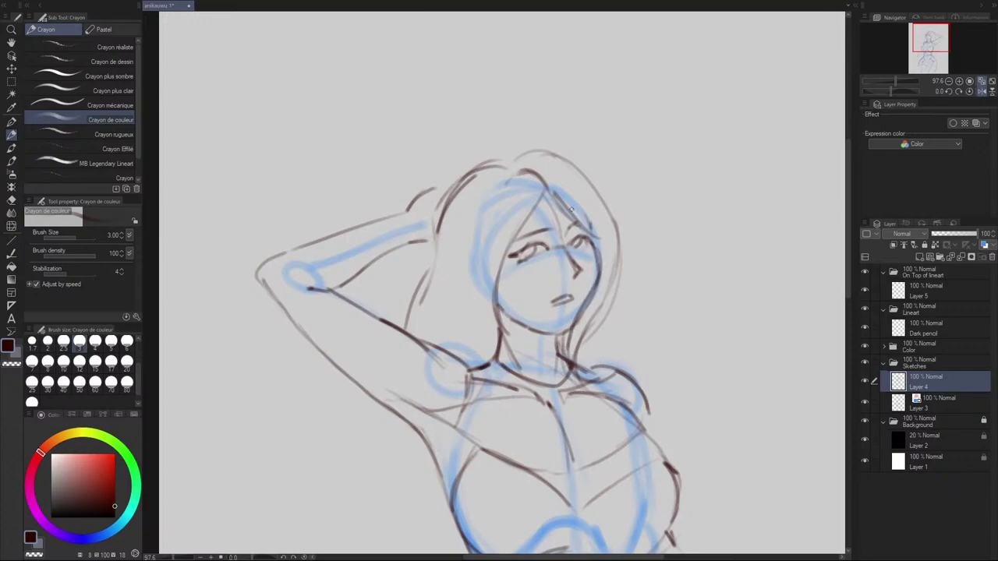
- Refine the nearer eye's lid and the lip lines of the mouth
left_click_drag(518, 255, 541, 252)
key("ctrl+z")
key("e")
key("p")
left_click_drag(514, 253, 531, 246)
key("ctrl+z")
mouse_move(547, 302)
left_mouse_down()
mouse_move(573, 299)
mouse_move(563, 302)
left_mouse_up()
key("ctrl+z")
key("ctrl+z")
key("ctrl+z")
- Hide and reshow the blue construction layer to check the face sketch, and view more of the figure
left_click(864, 403)
left_click(865, 403)
scroll(366, 355, "down", 4)
key("space")
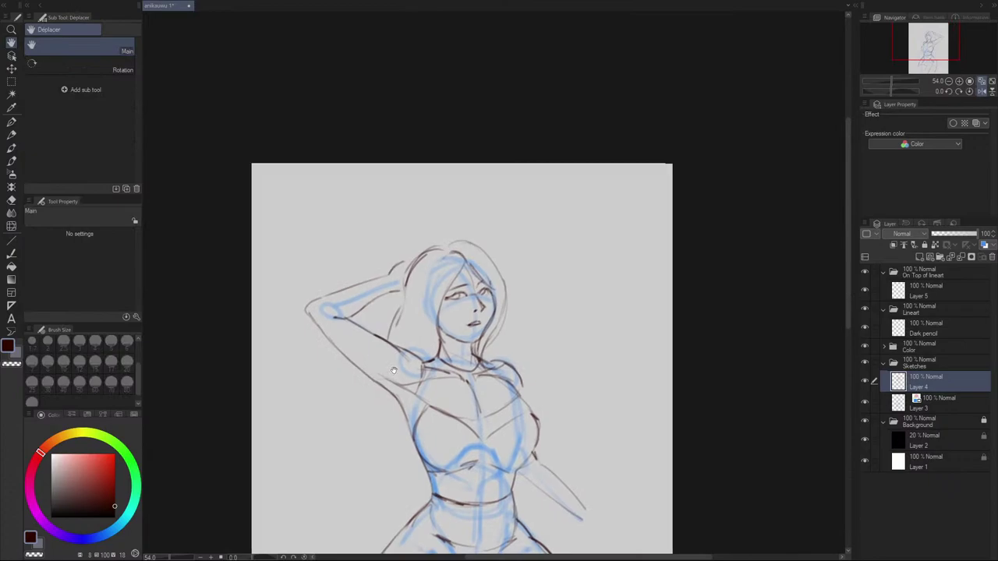
left_click_drag(367, 355, 428, 332)
scroll(533, 314, "up", 2)
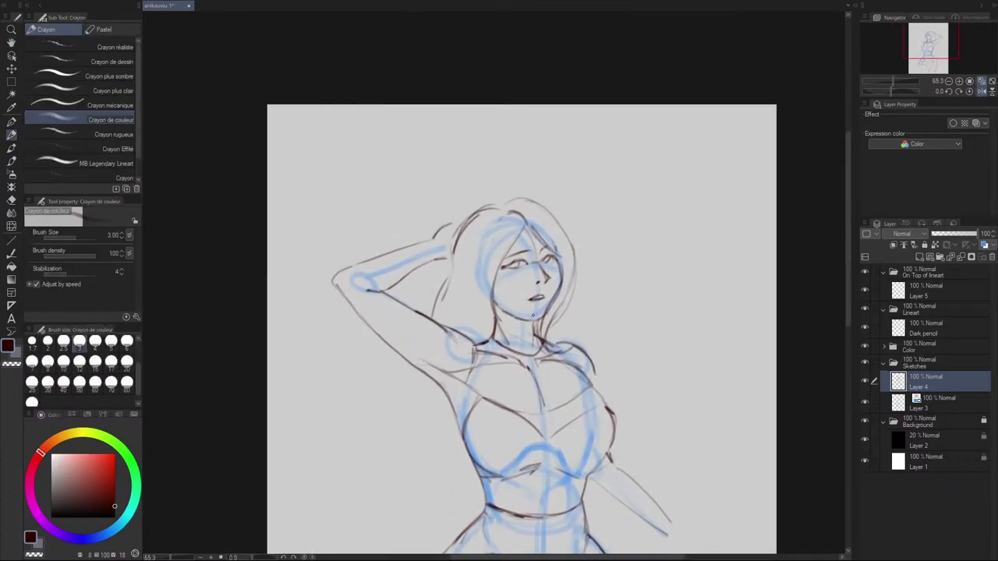
- Redraw the raised arm's underside from the armpit to the elbow, extending the elbow tip outward
left_click_drag(412, 354, 453, 373)
key("ctrl+z")
mouse_move(341, 304)
left_mouse_down()
mouse_move(419, 362)
mouse_move(325, 288)
mouse_move(328, 278)
mouse_move(334, 273)
mouse_move(383, 334)
left_mouse_up()
key("ctrl+z")
key("e")
key("p")
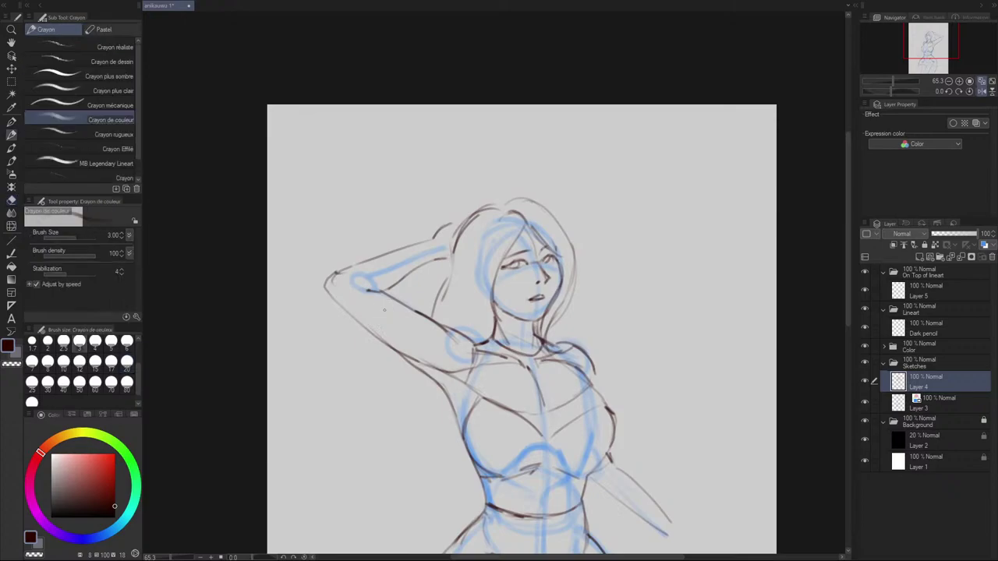